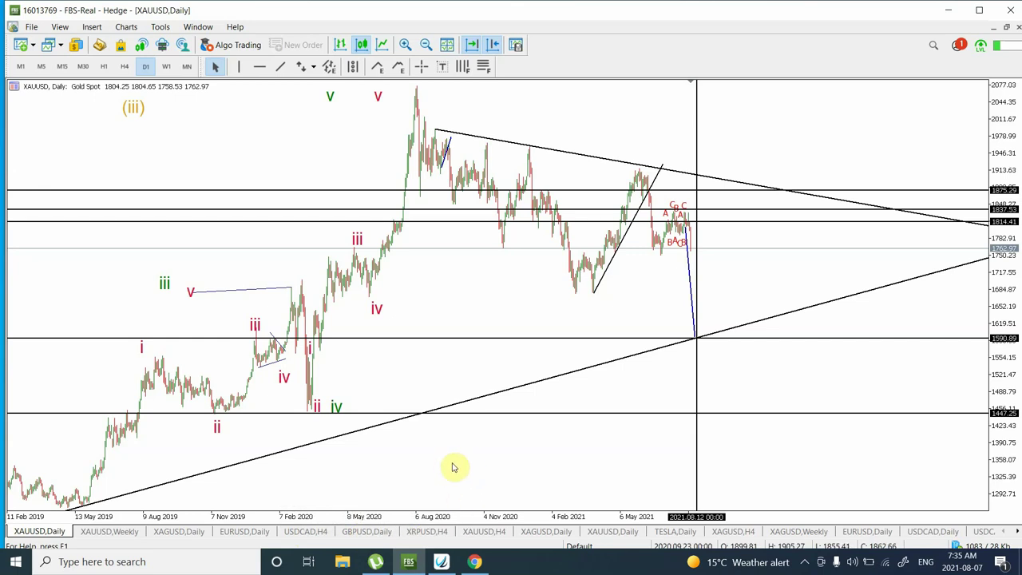
Review the GDX and DXY charts in Chrome and the BTCUSD chart in MetaTrader 4, ending on MetaTrader 5's XAUUSD daily chart.
left_click(474, 563)
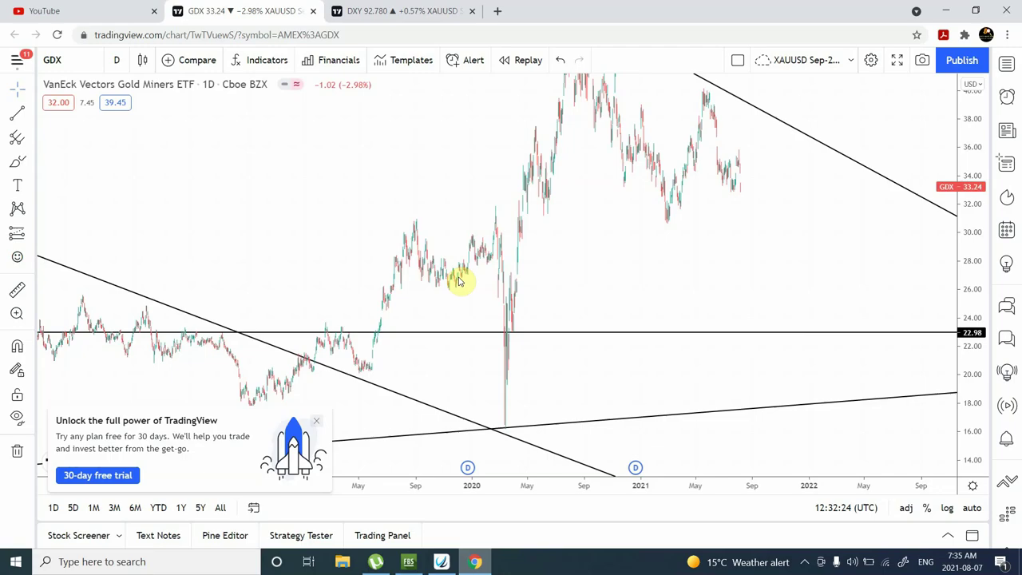
left_click(389, 7)
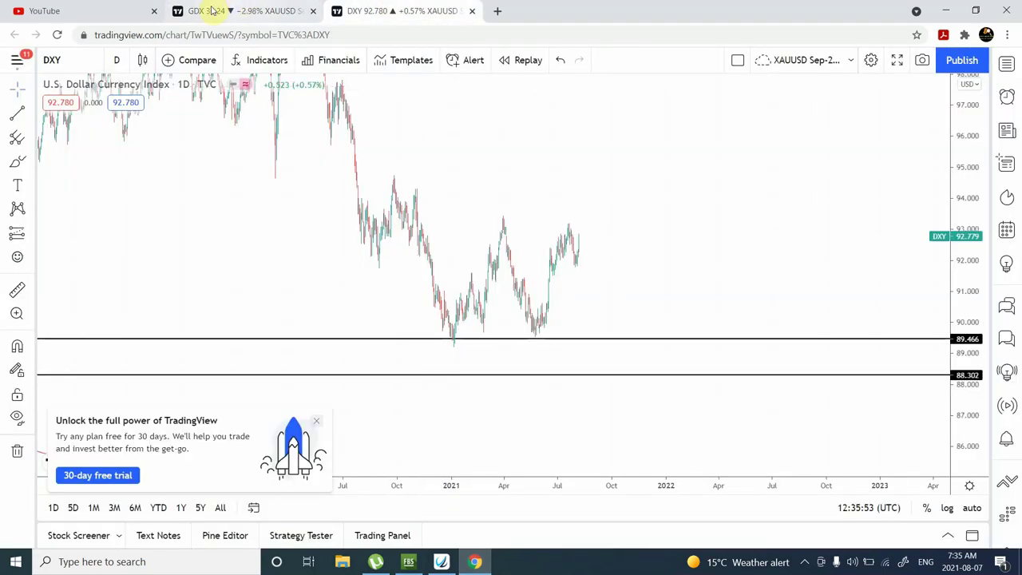
left_click(211, 9)
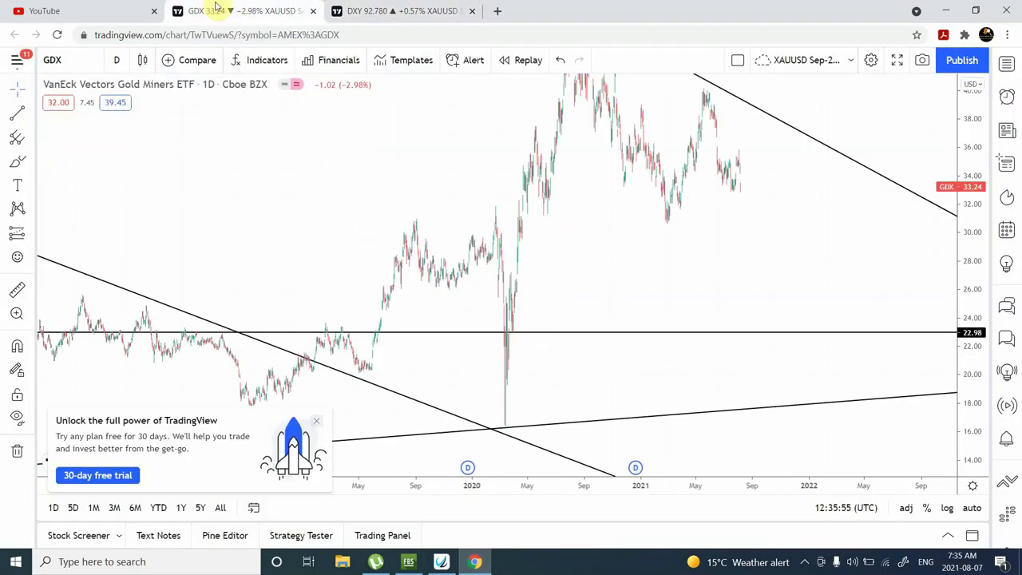
left_click(410, 562)
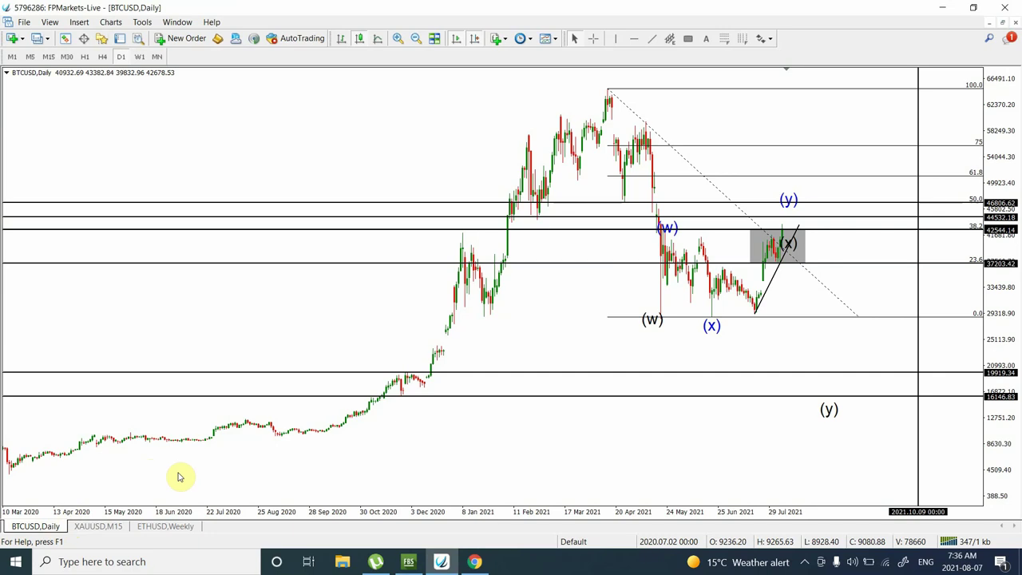
left_click(410, 562)
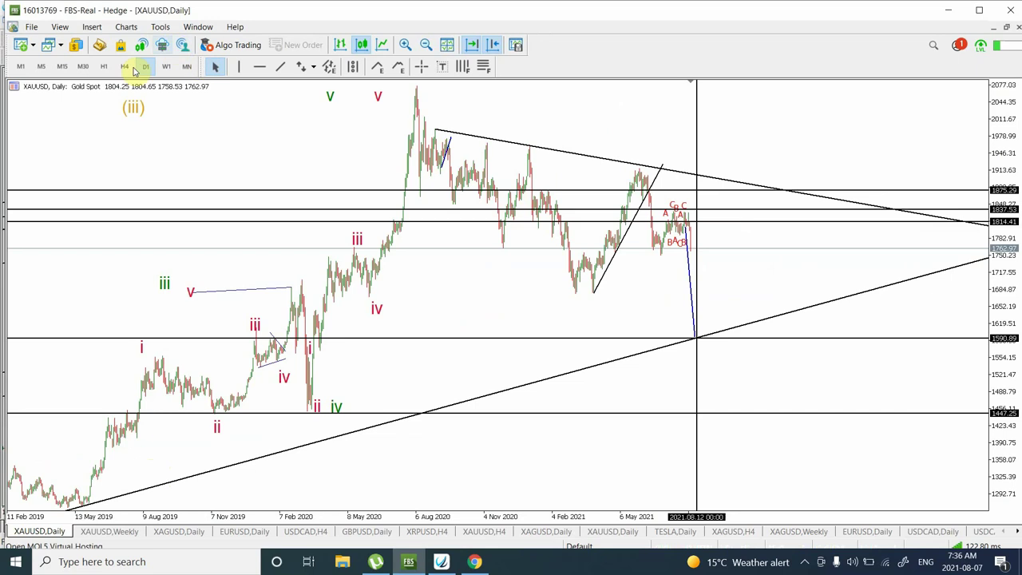
On the four-hour XAUUSD chart, draw a slightly falling trendline across the C-labelled peaks and the early August high.
left_click(405, 44)
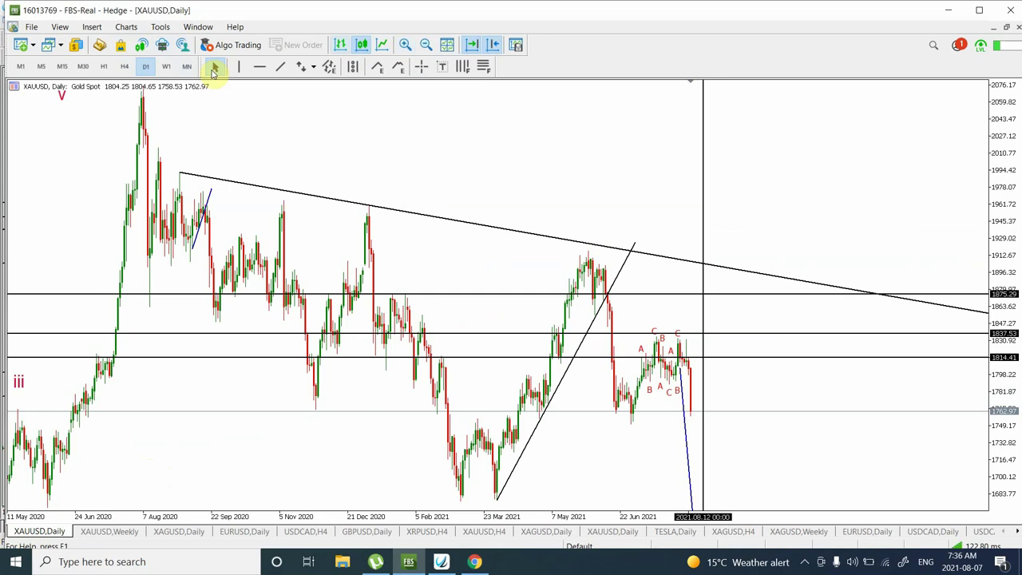
left_click(123, 67)
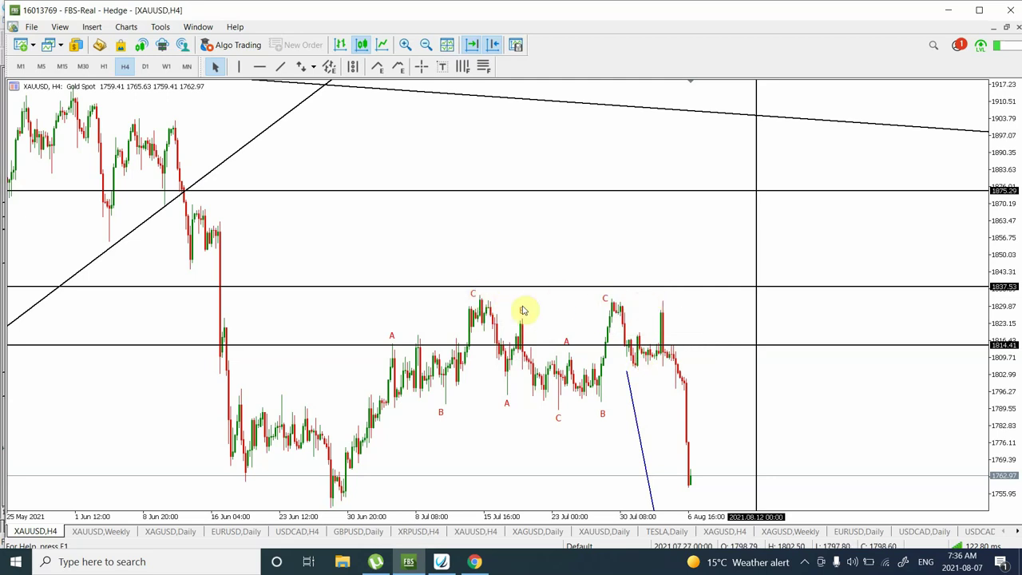
left_click(280, 67)
left_click_drag(478, 295, 708, 303)
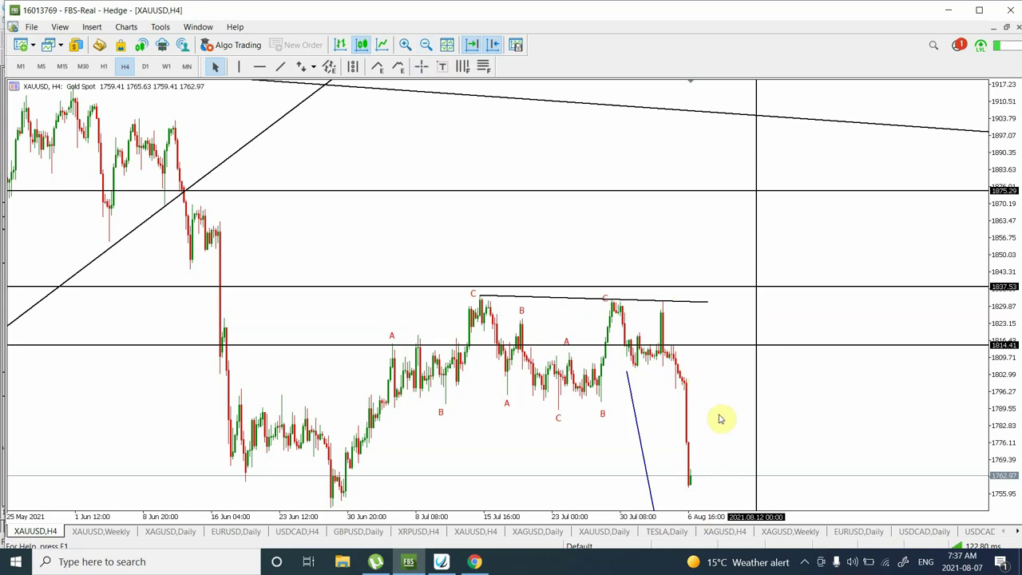
Examine the XAUUSD wave count and converging trendlines on the daily, weekly and four-hour timeframes, ending on daily.
left_click(424, 44)
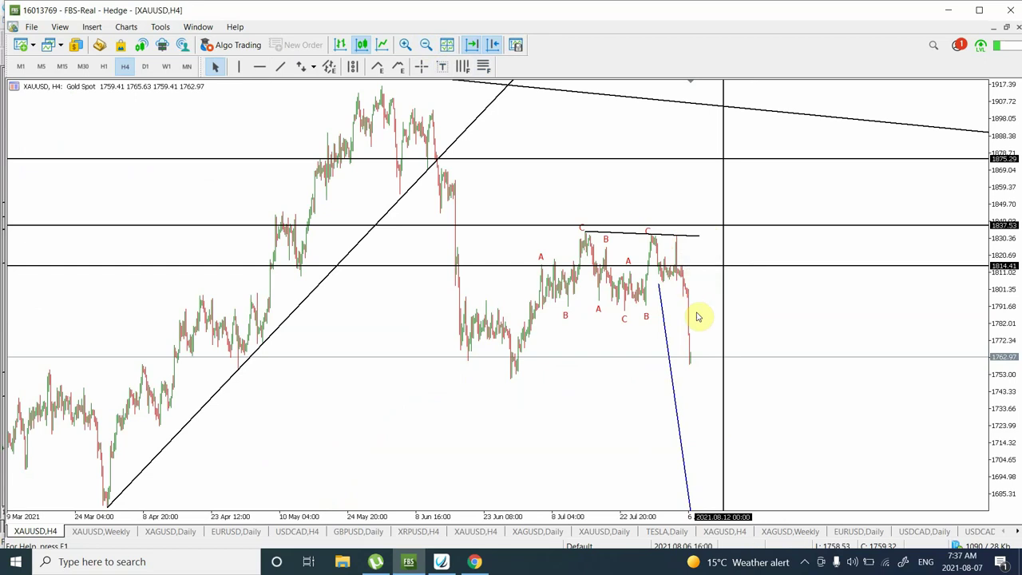
left_click(146, 68)
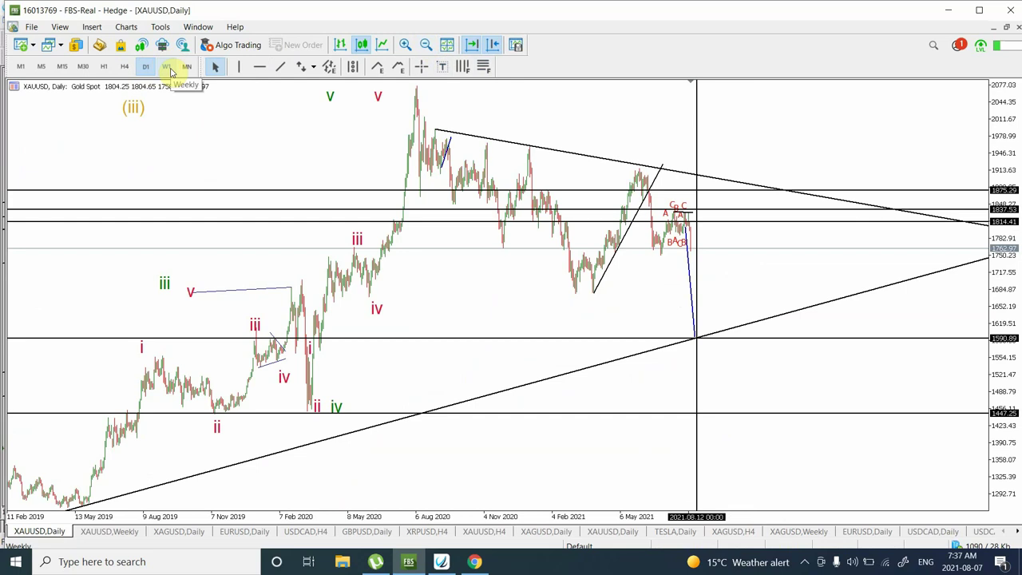
left_click(426, 45)
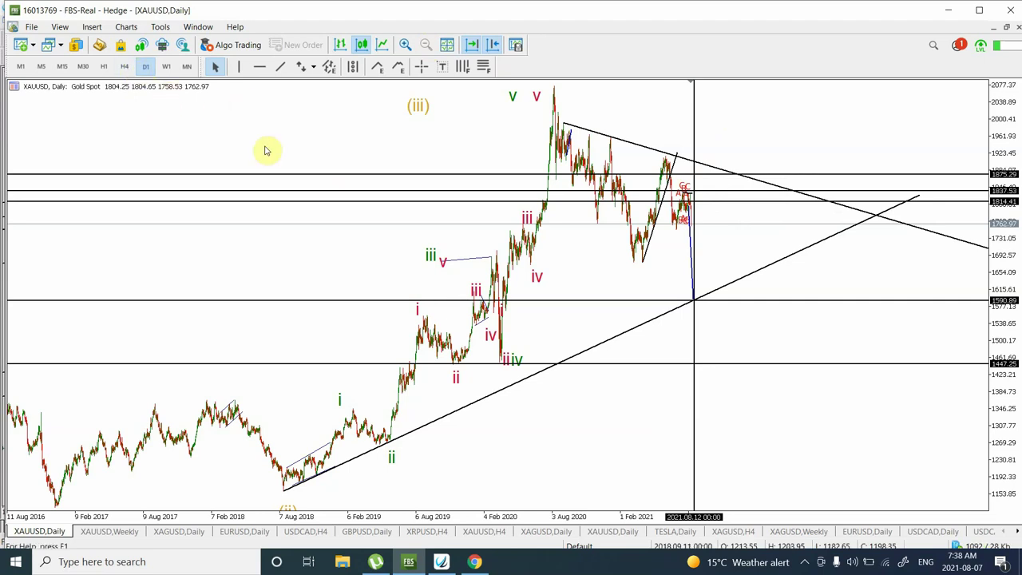
left_click(167, 65)
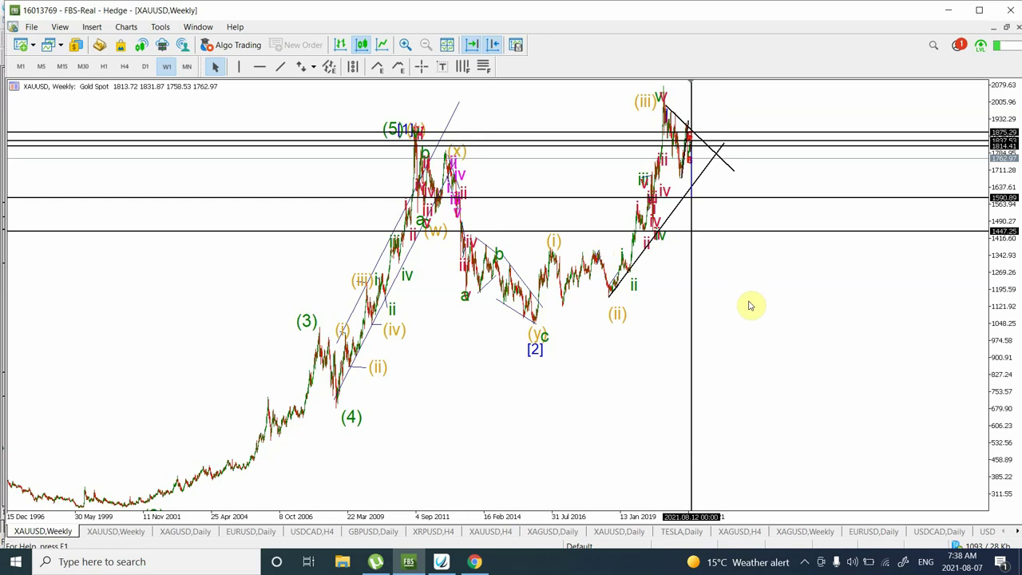
left_click(144, 68)
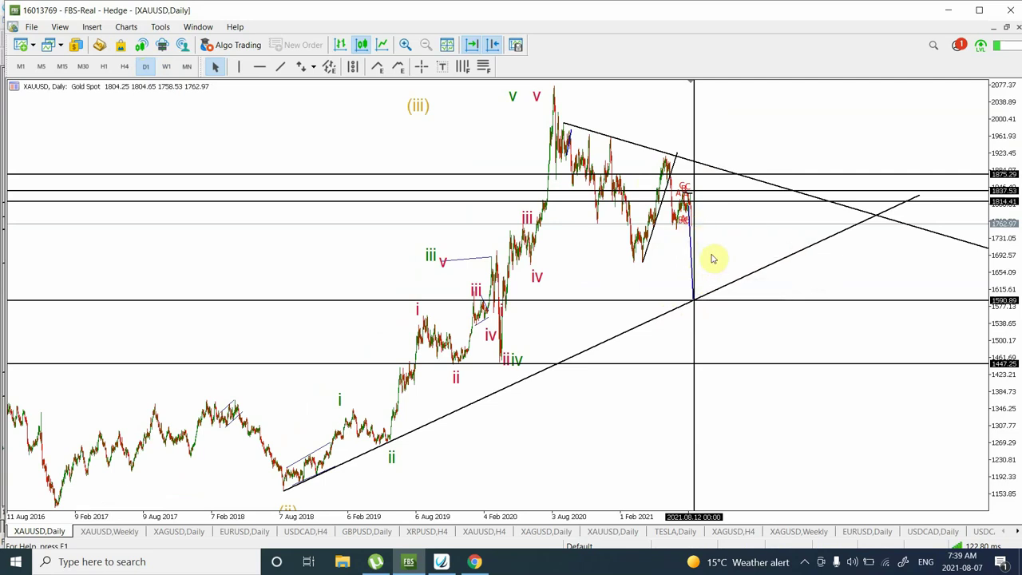
left_click(123, 69)
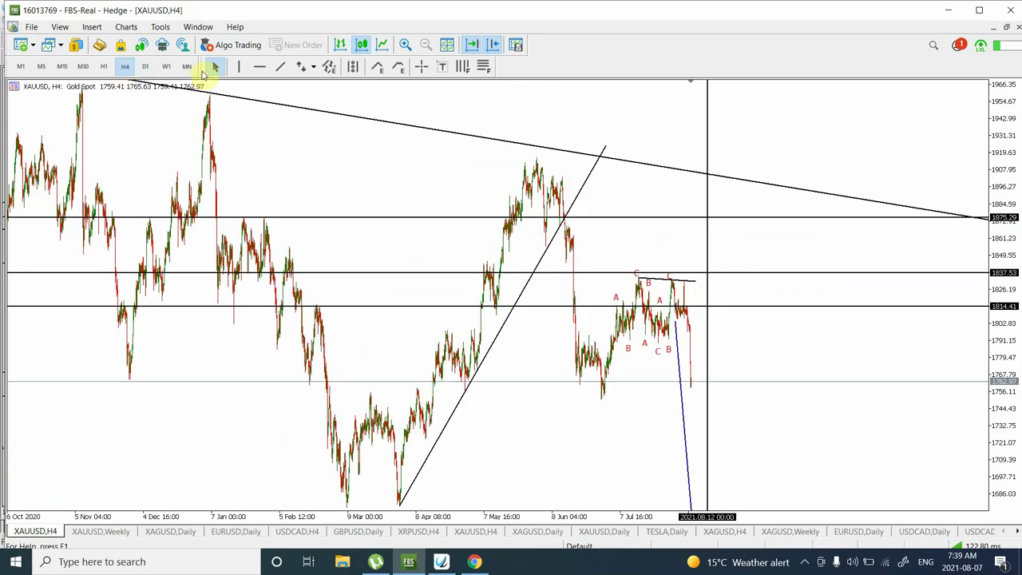
left_click(145, 66)
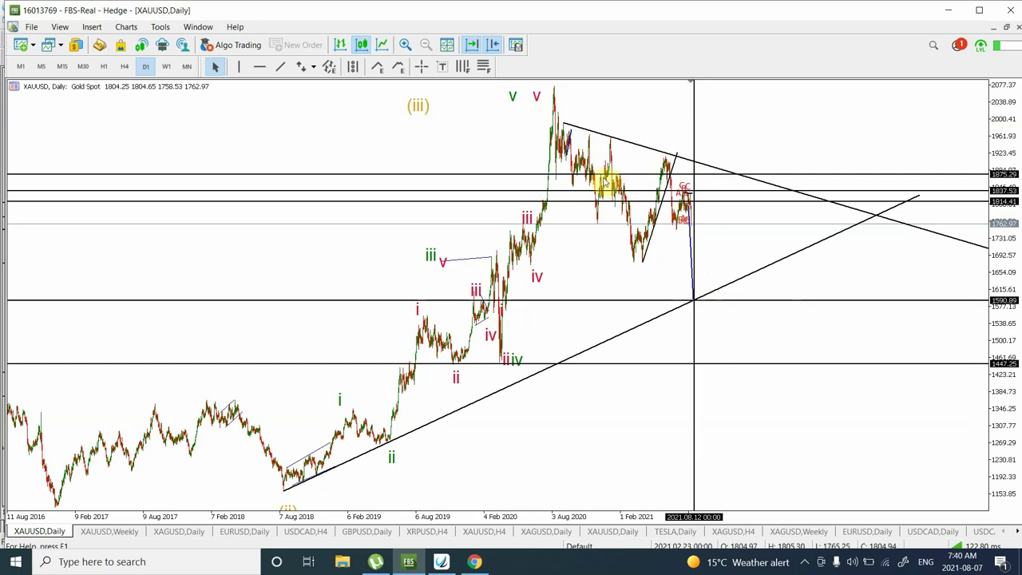
Review the alternate XAUUSD chart with the (a)-(b)-(c) count on the weekly, daily and four-hour timeframes.
left_click(109, 534)
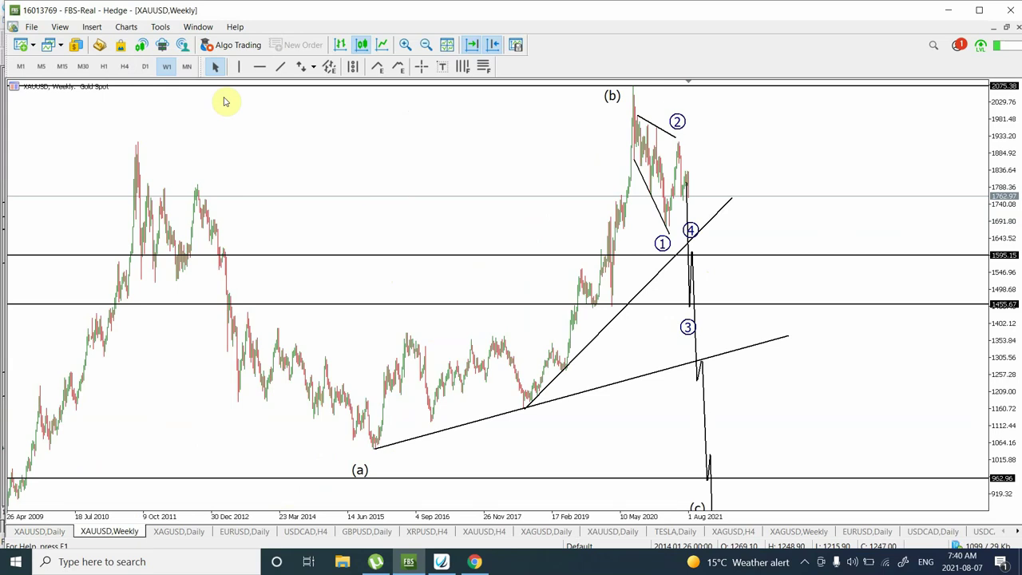
left_click(146, 67)
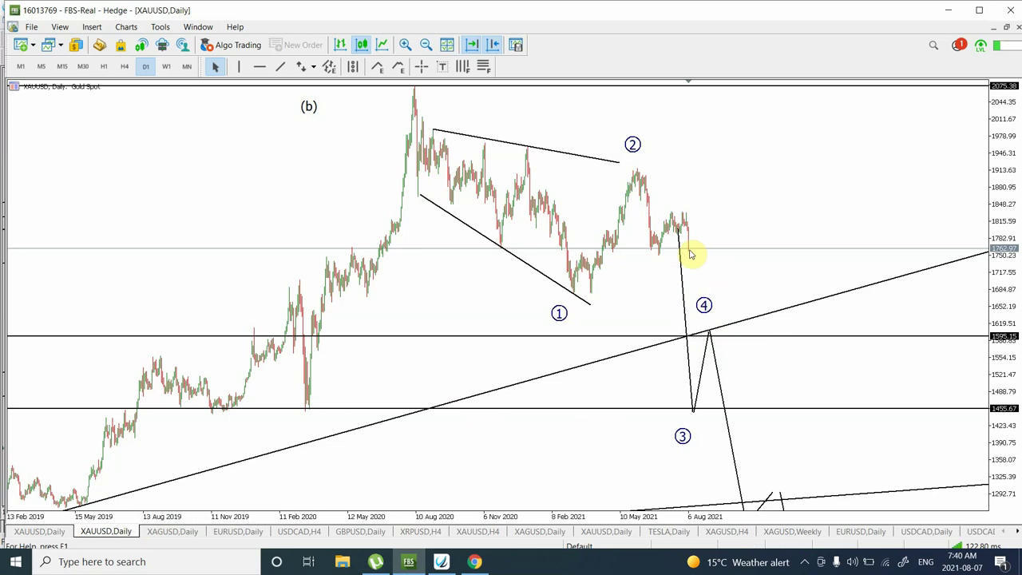
left_click(128, 68)
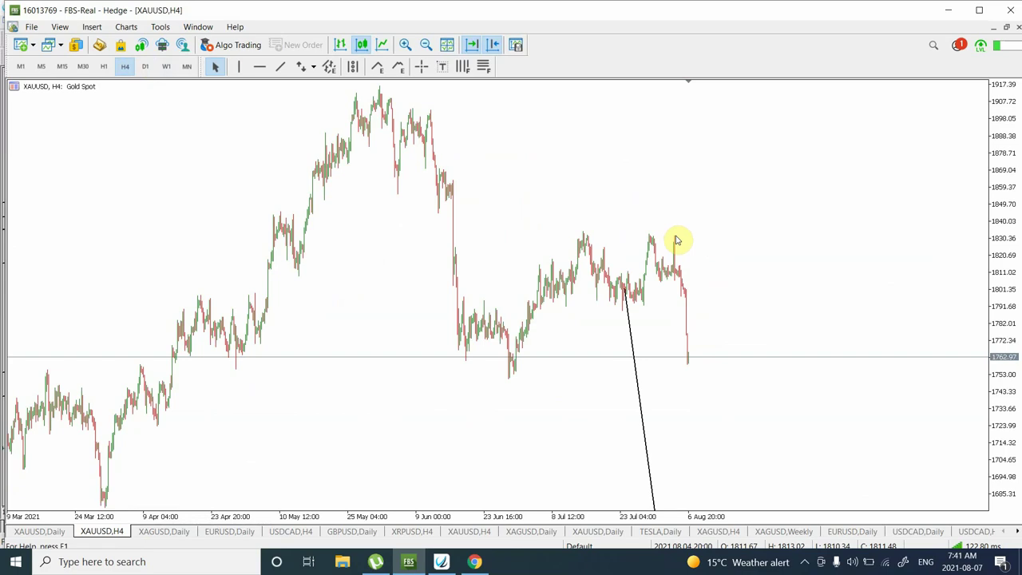
left_click(145, 66)
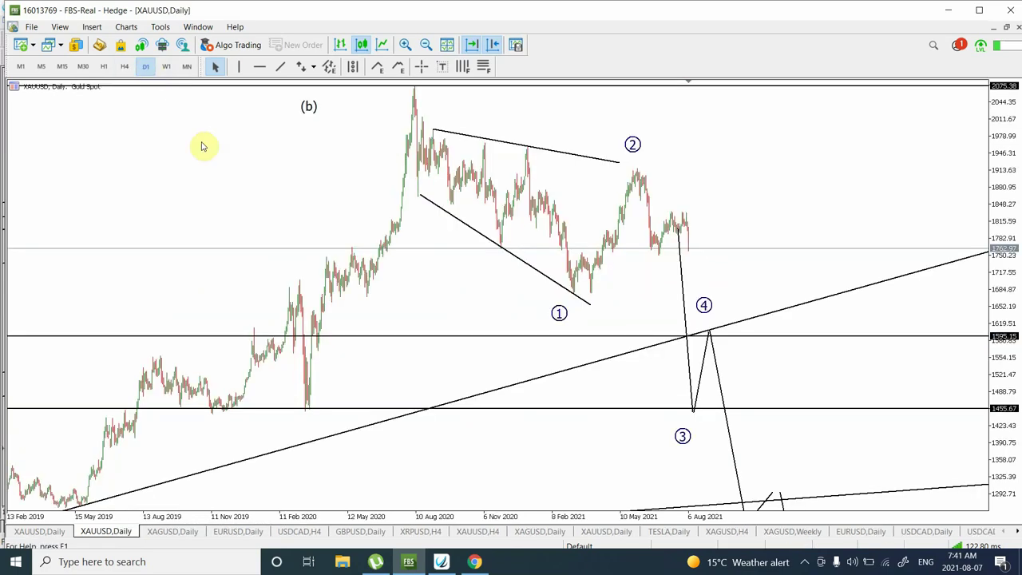
On the XAGUSD daily chart, move the upper black horizontal line slightly up to 26.774.
left_click(170, 531)
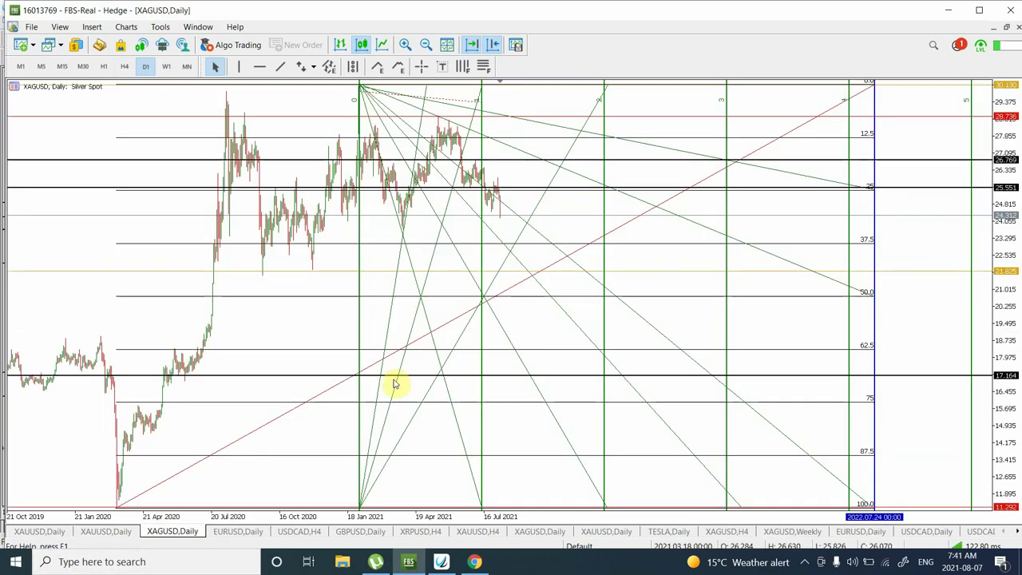
left_click(405, 45)
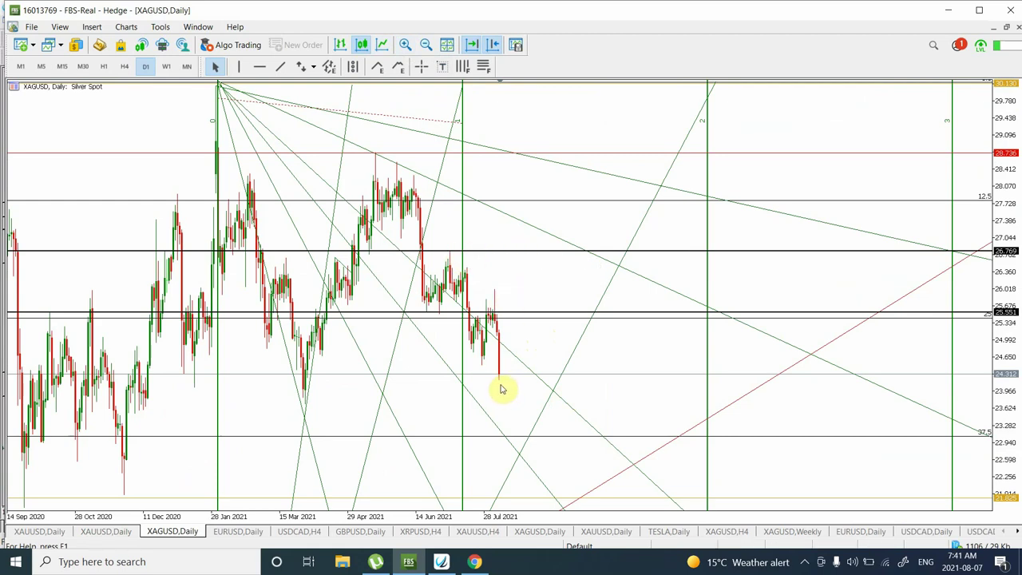
left_click(528, 254)
left_click_drag(528, 257, 549, 255)
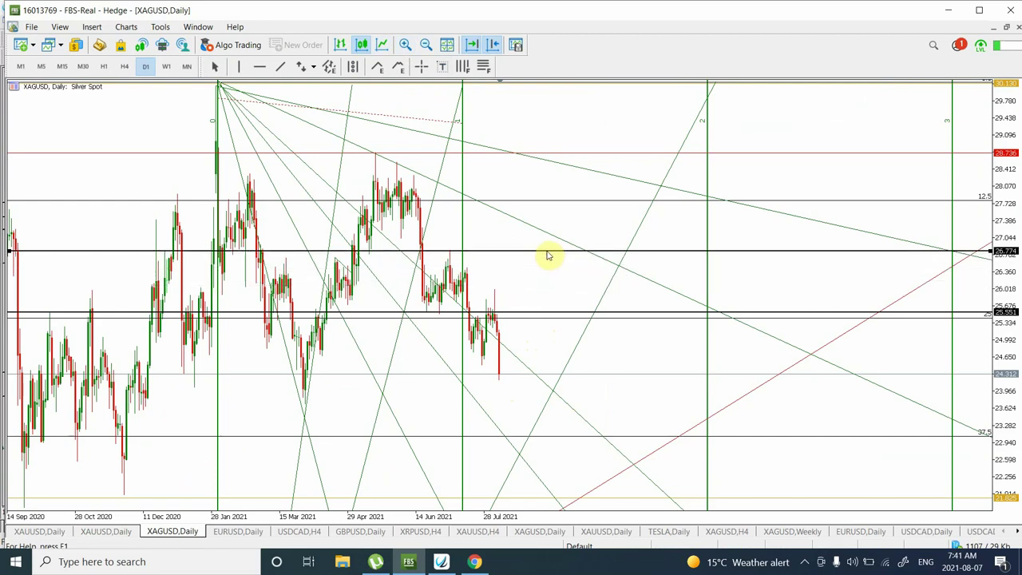
left_click(426, 45)
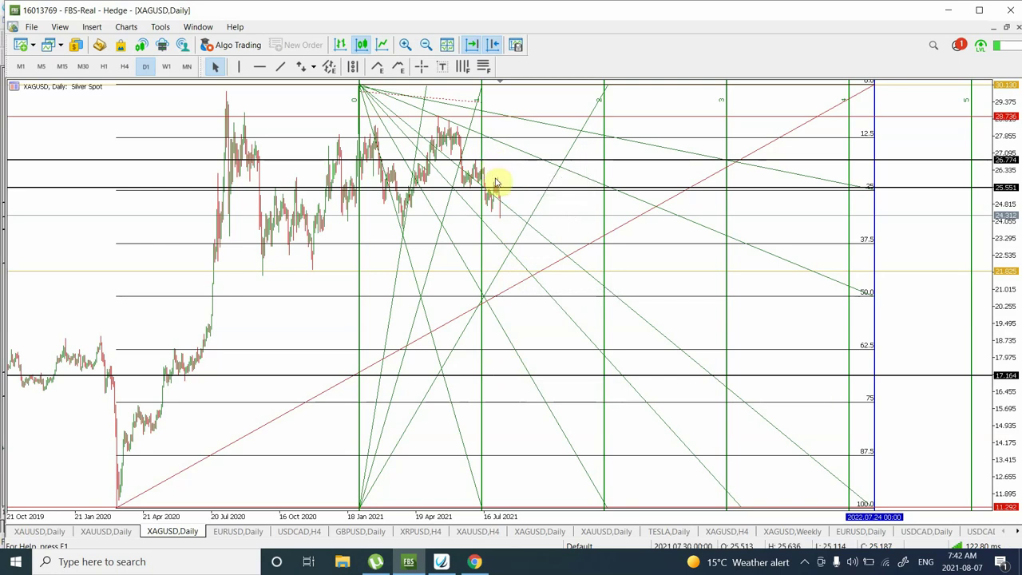
View the EURUSD daily wave count and compare USDCAD's long-term cycle and projected rise on the weekly and daily timeframes.
left_click(239, 532)
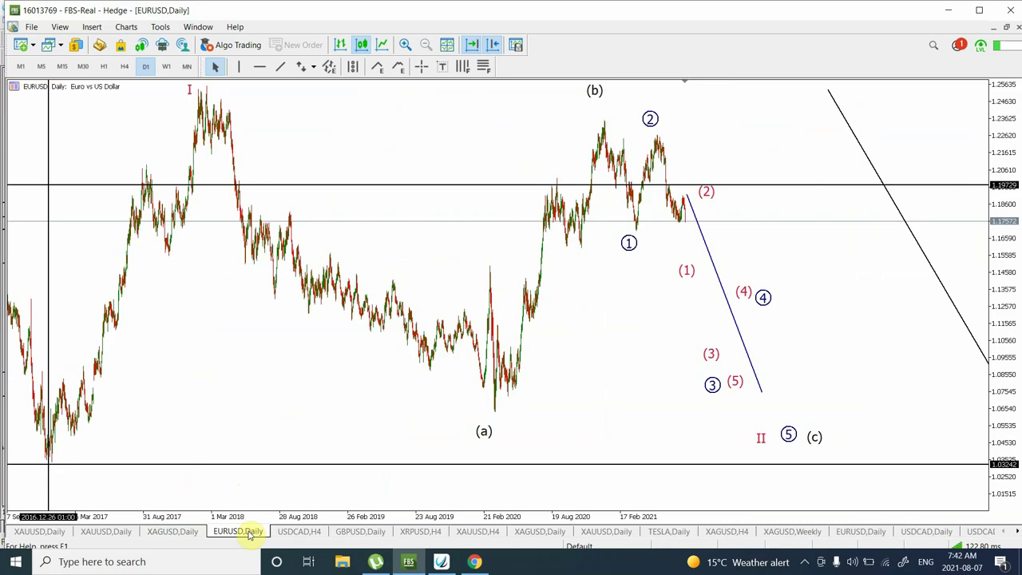
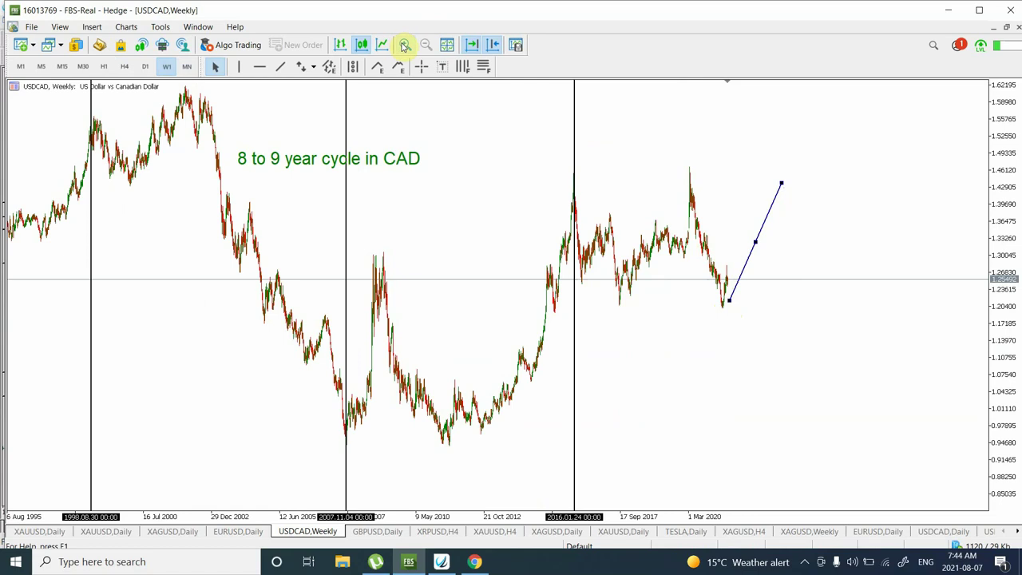
left_click(405, 46)
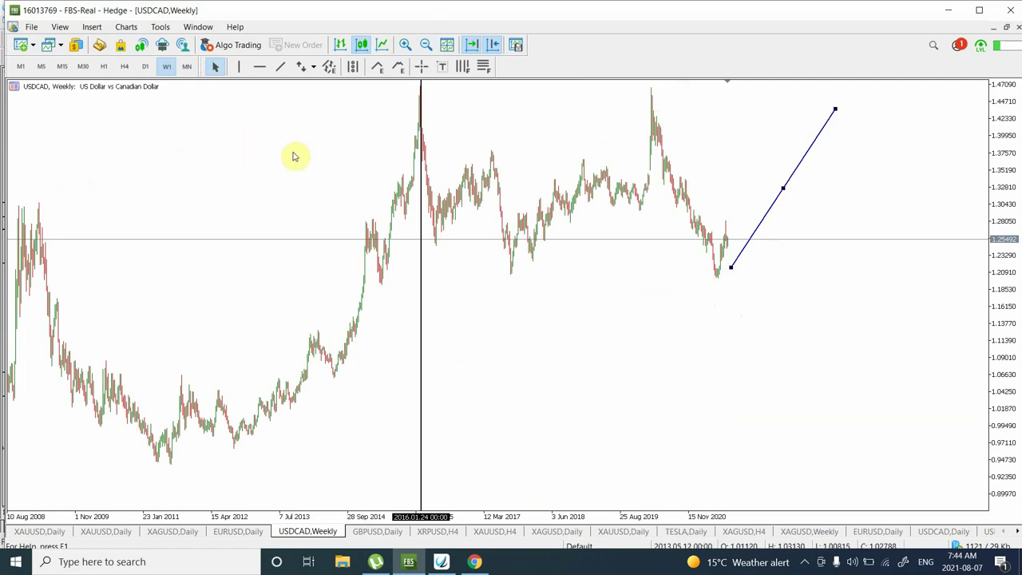
left_click(428, 46)
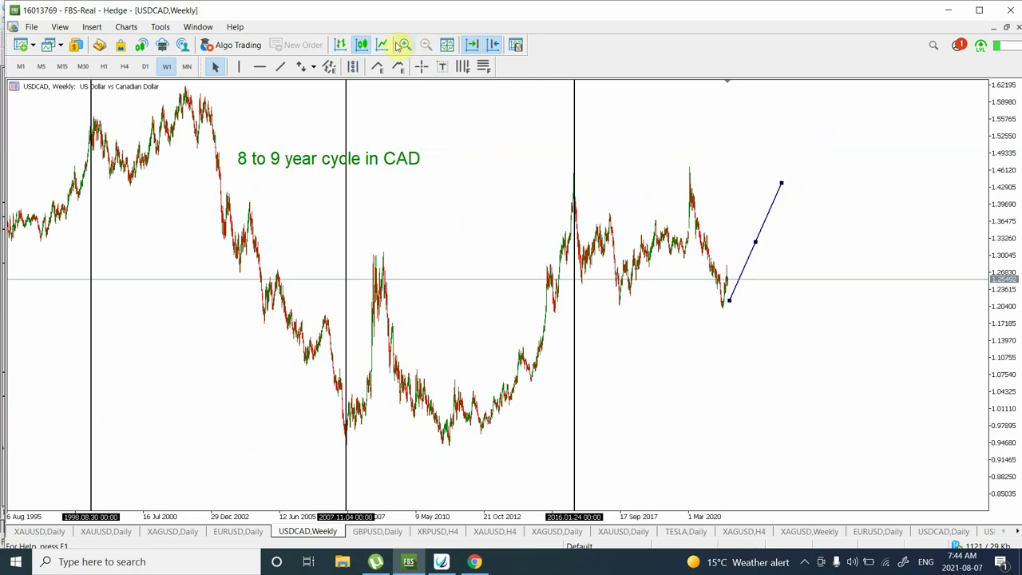
left_click(145, 67)
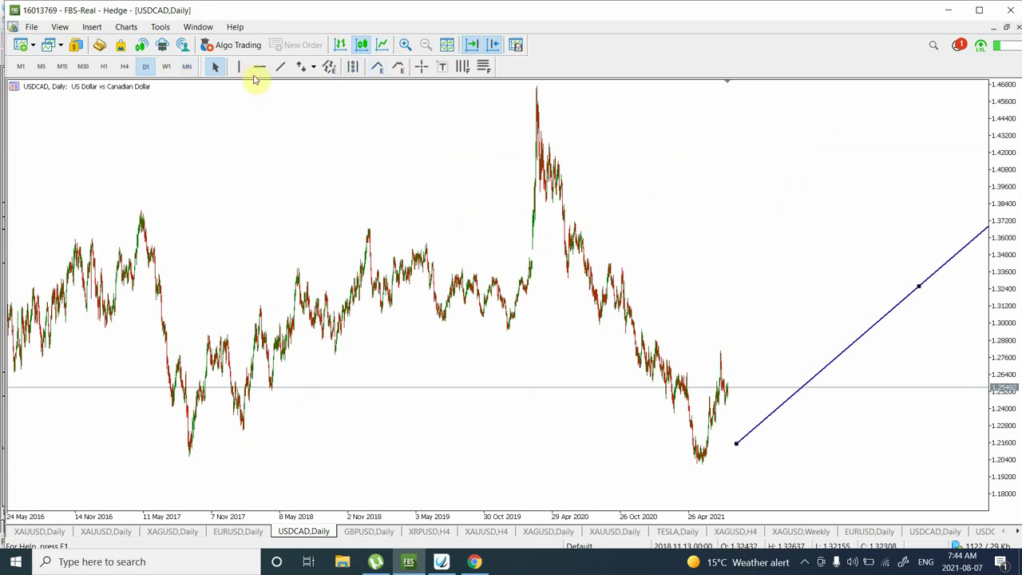
left_click(167, 67)
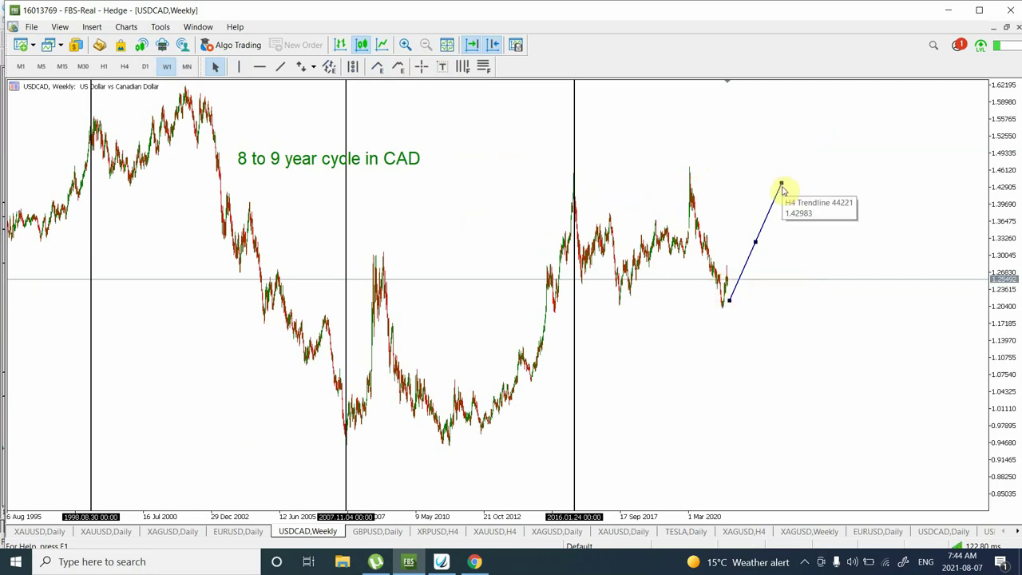
On the daily USDCAD chart, draw a falling trendline along the highs from about 1.43 to 1.21, and deselect both trendlines.
left_click(145, 69)
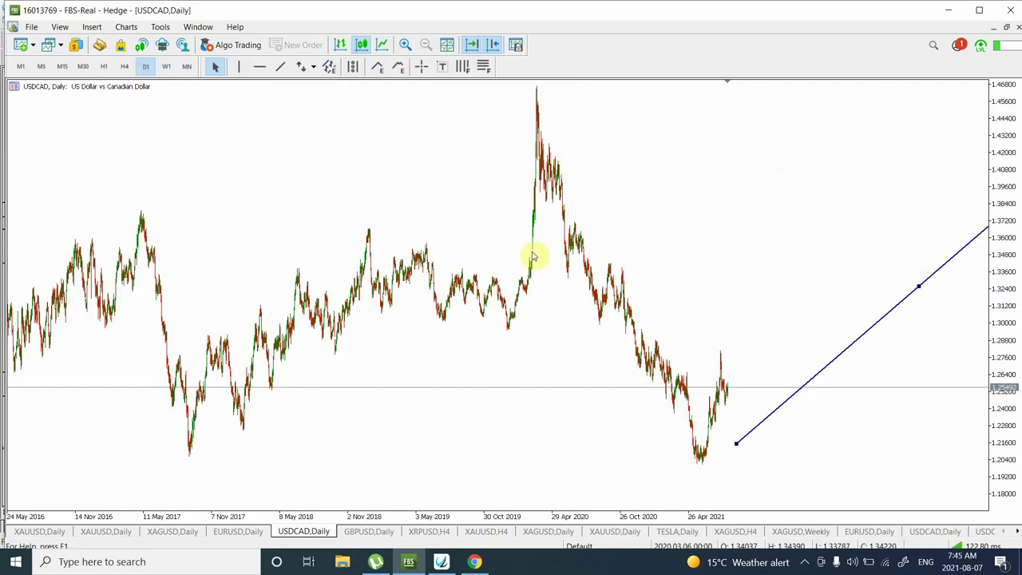
left_click(281, 69)
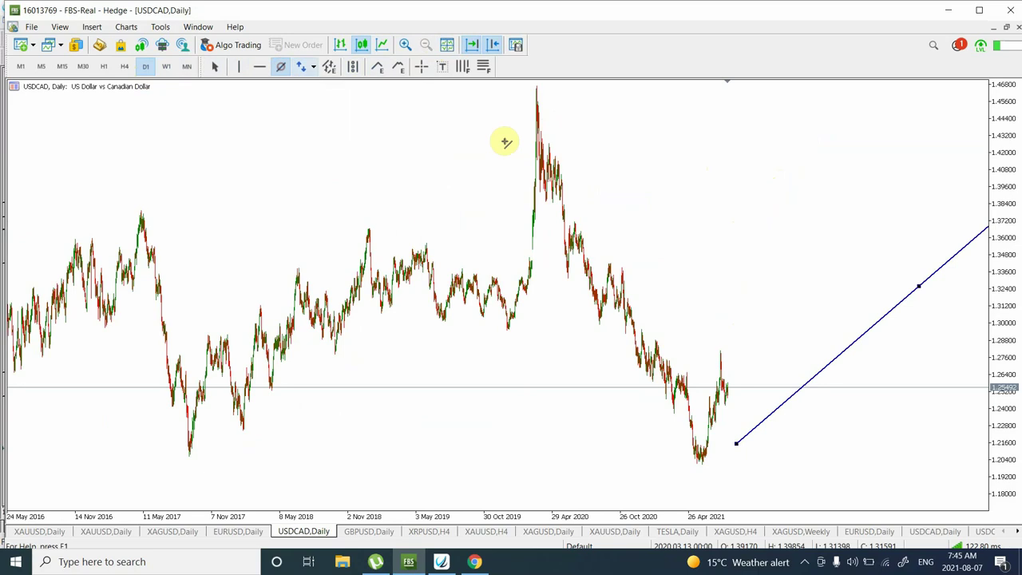
left_click_drag(548, 144, 737, 453)
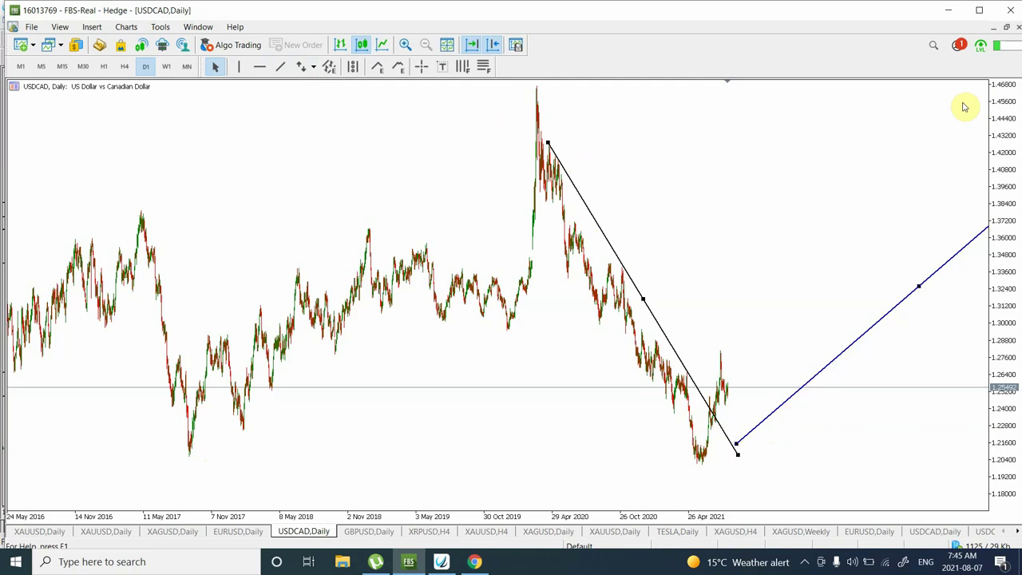
left_click(677, 357)
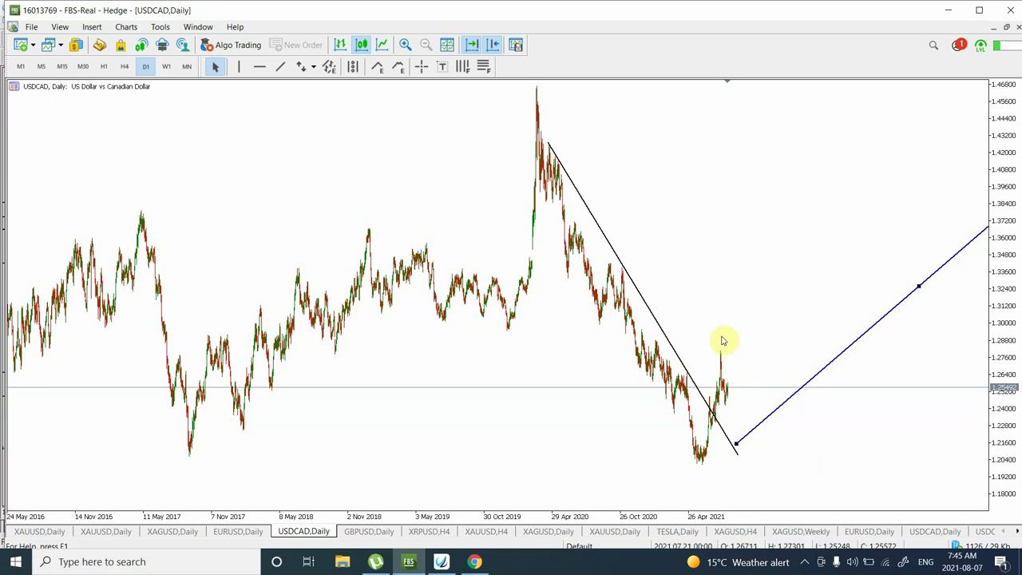
left_click(779, 412)
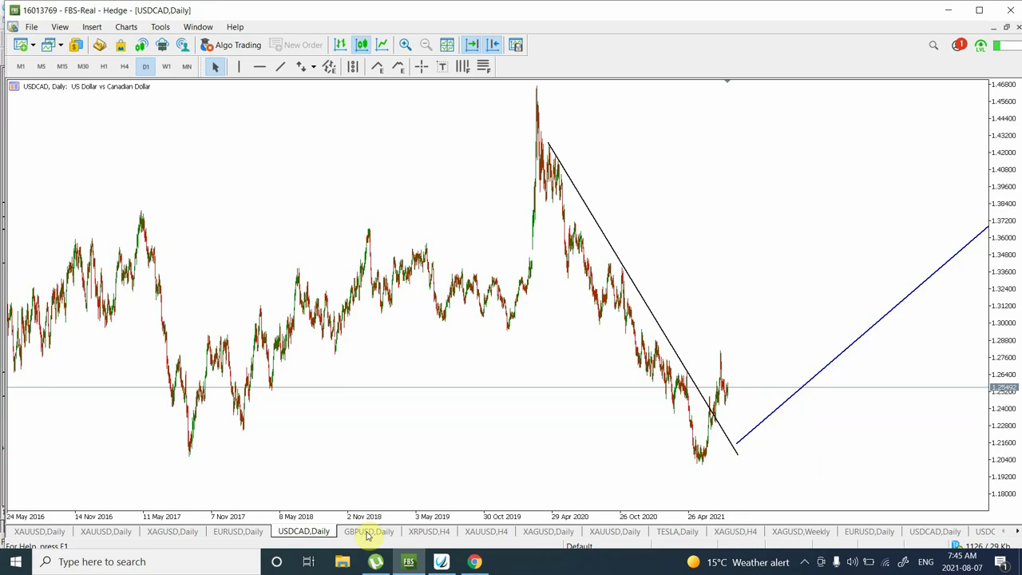
Open the GBPUSD daily chart to review its projected decline.
left_click(367, 532)
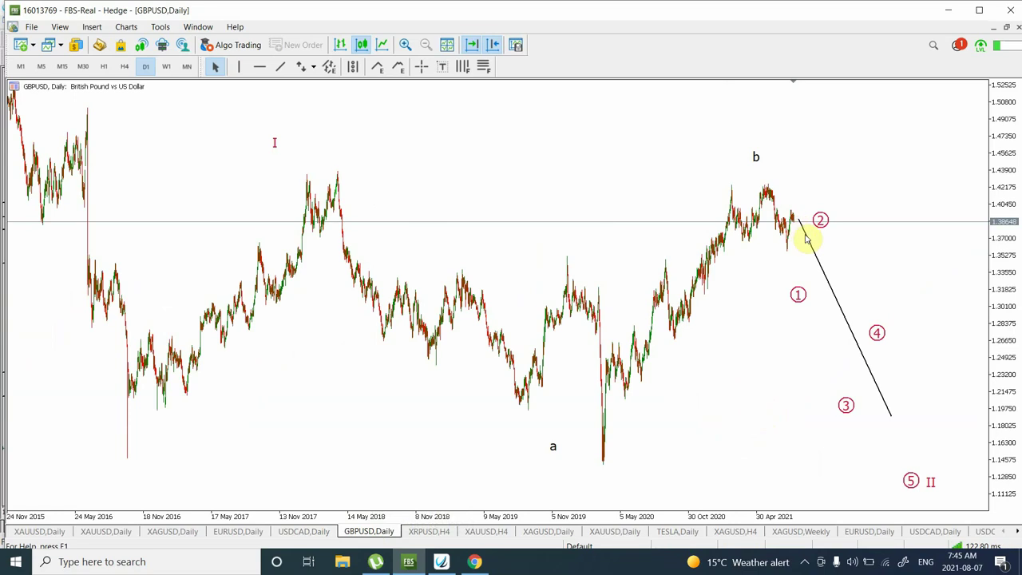
On the GBPUSD weekly chart, draw a short vertical trendline from the October 2016 low down to about 1.06.
left_click(407, 46)
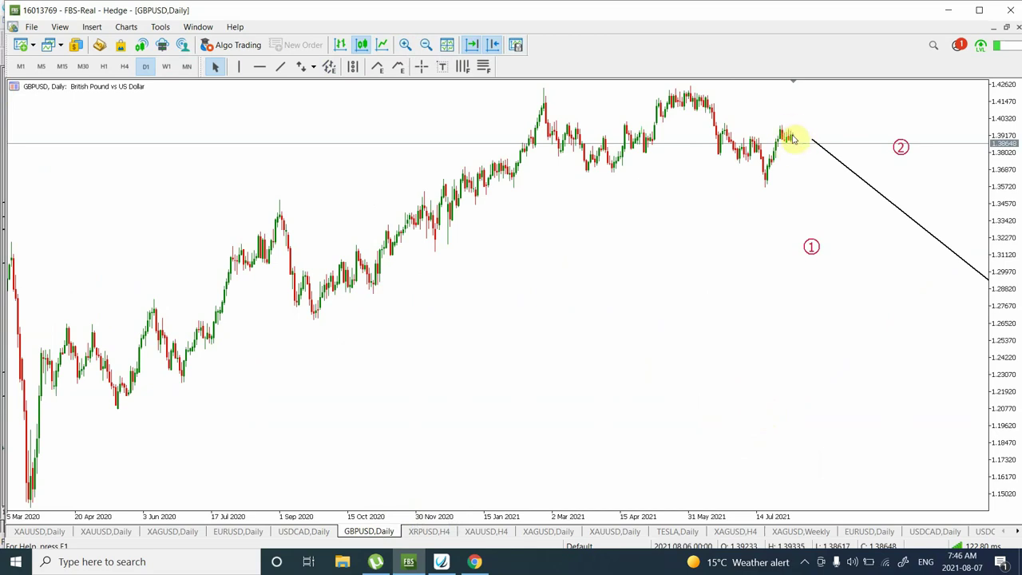
left_click(427, 45)
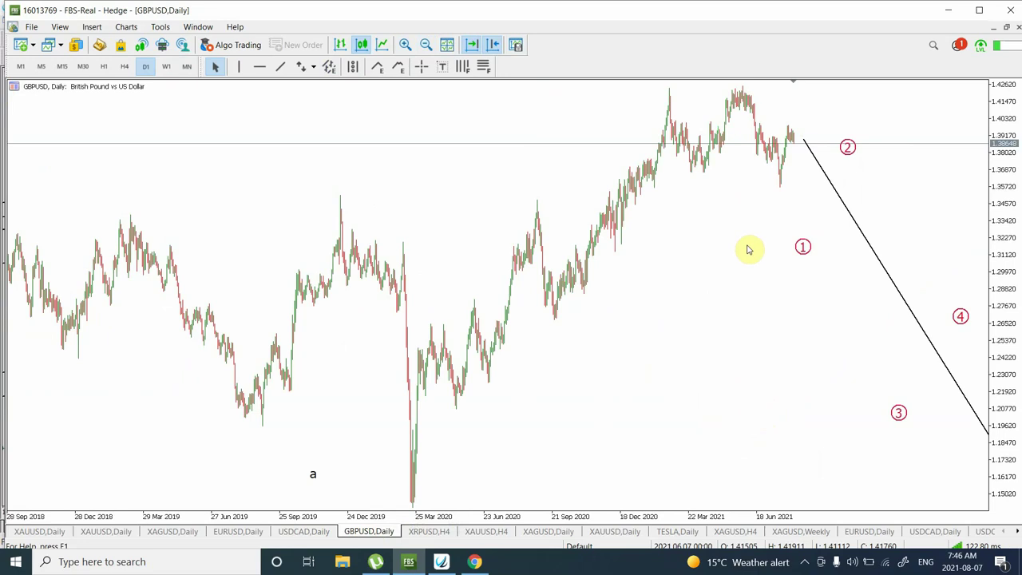
left_click(166, 68)
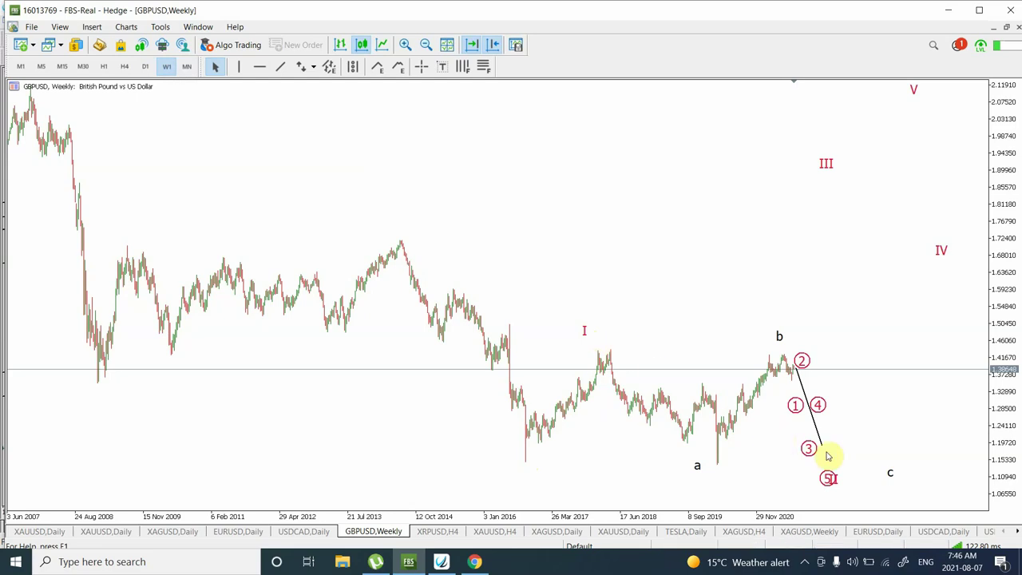
left_click(282, 67)
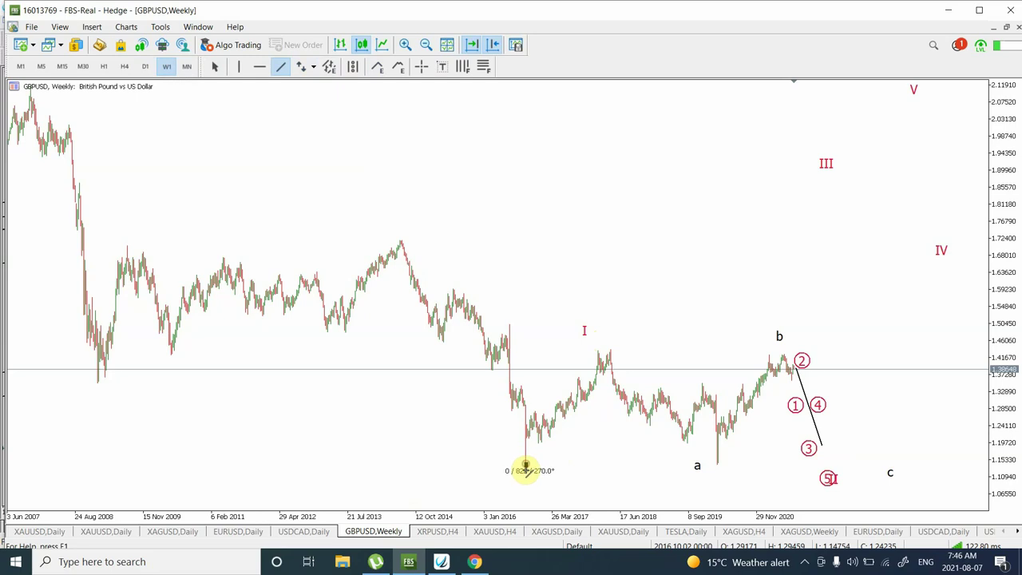
left_click_drag(525, 469, 526, 495)
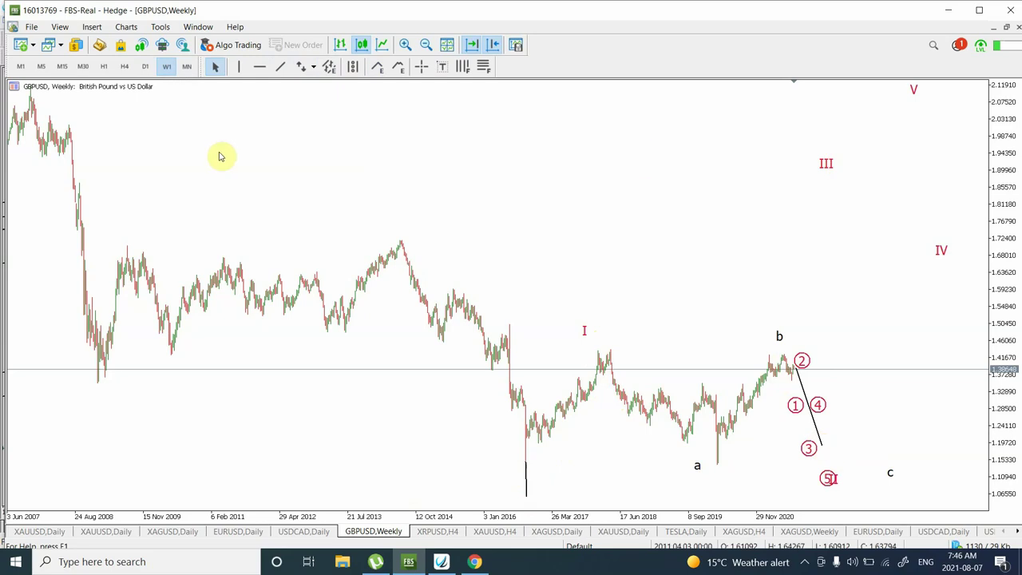
On the GBPUSD daily chart, draw a rising trendline along the lows from about 1.21 in May 2020 to about 1.42.
left_click(145, 67)
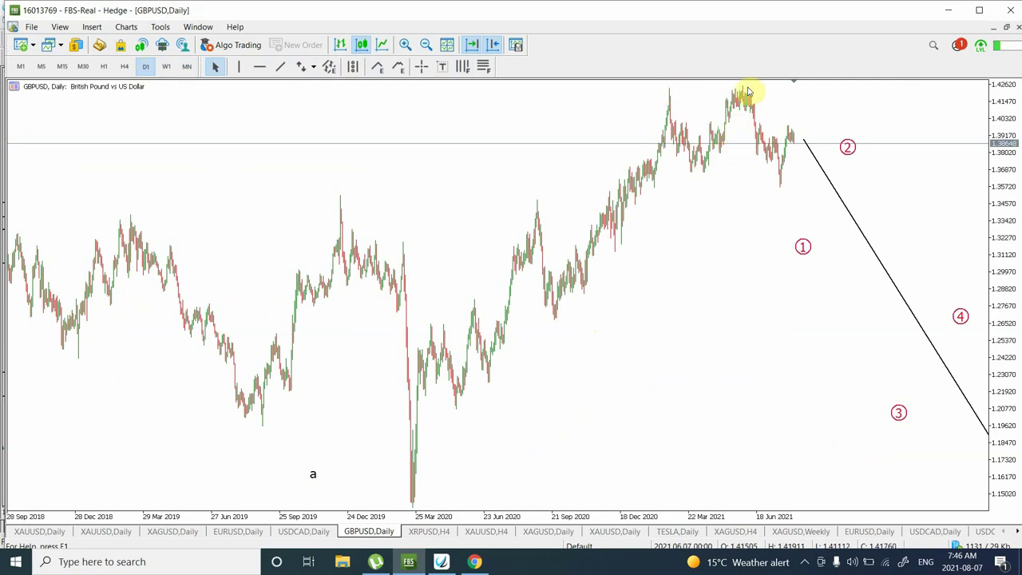
left_click(428, 45)
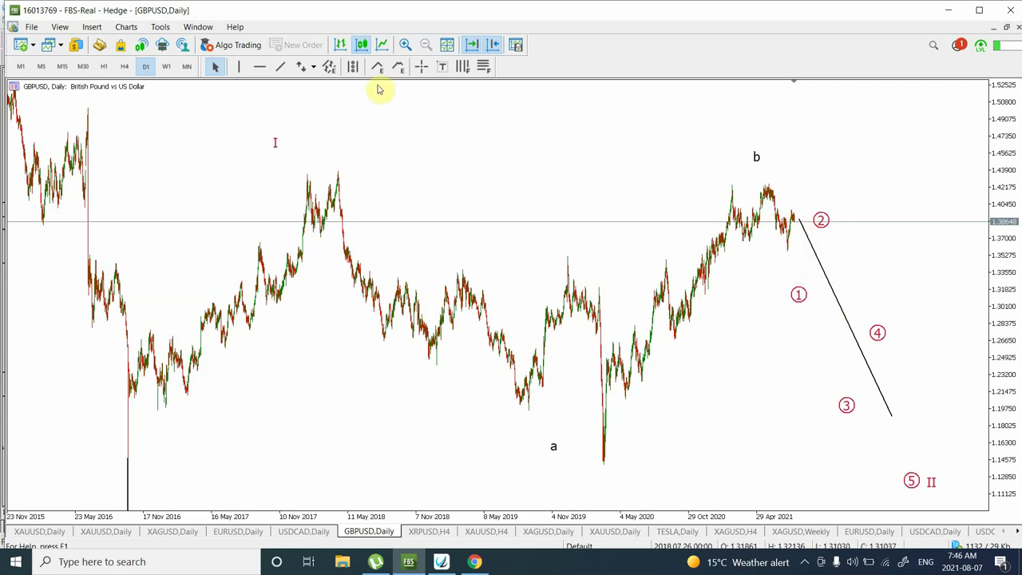
left_click(281, 68)
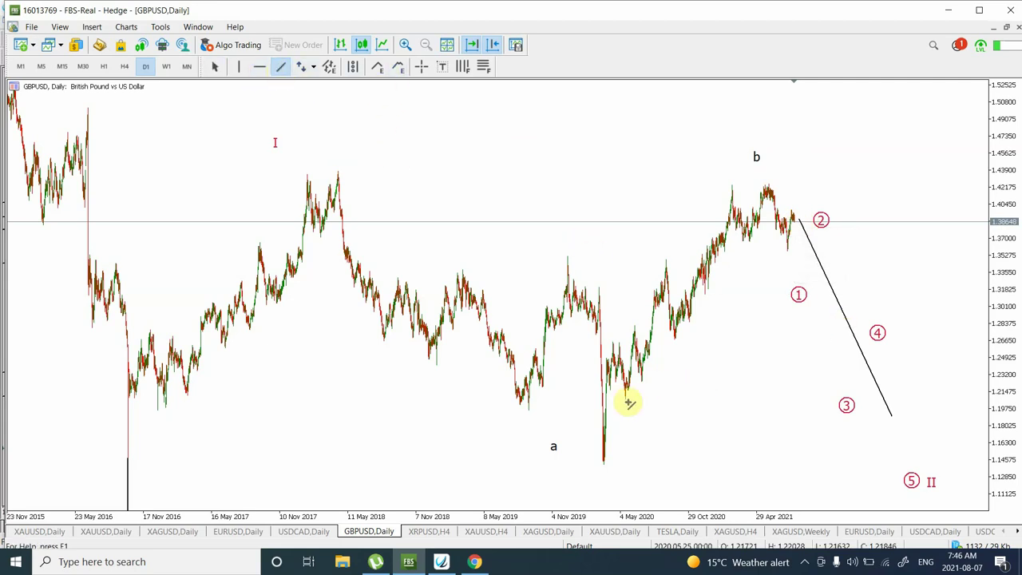
left_click_drag(626, 401, 811, 191)
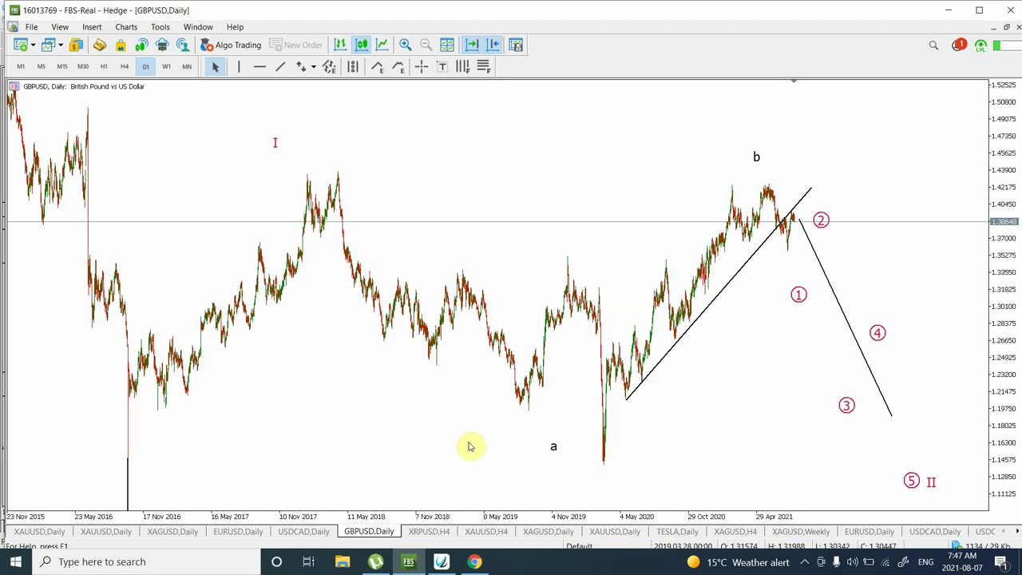
Switch to TradingView in Chrome and examine the daily charts of the US Dollar Index and the GDX gold miners ETF.
mouse_move(442, 569)
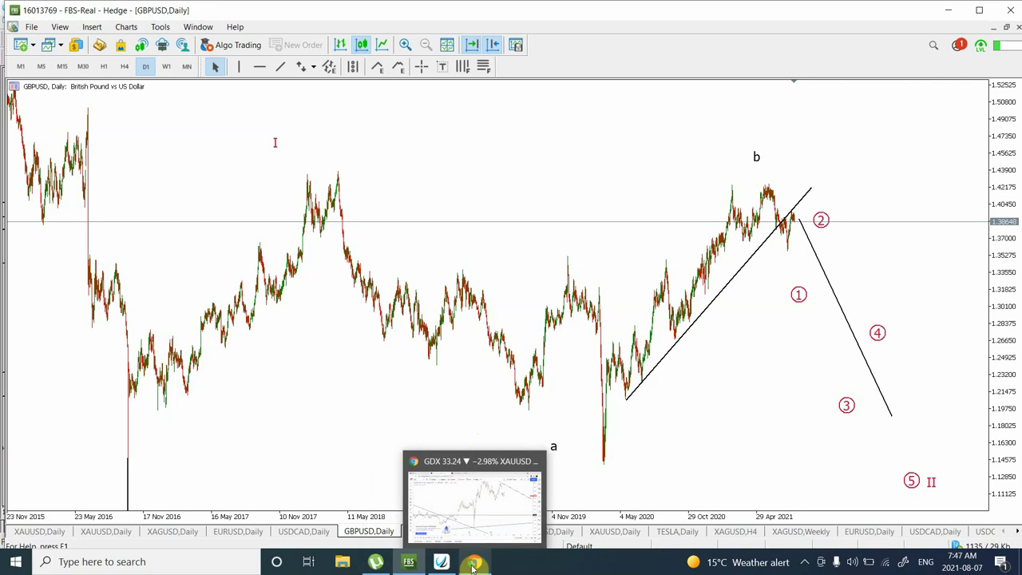
left_click(474, 563)
left_click(399, 11)
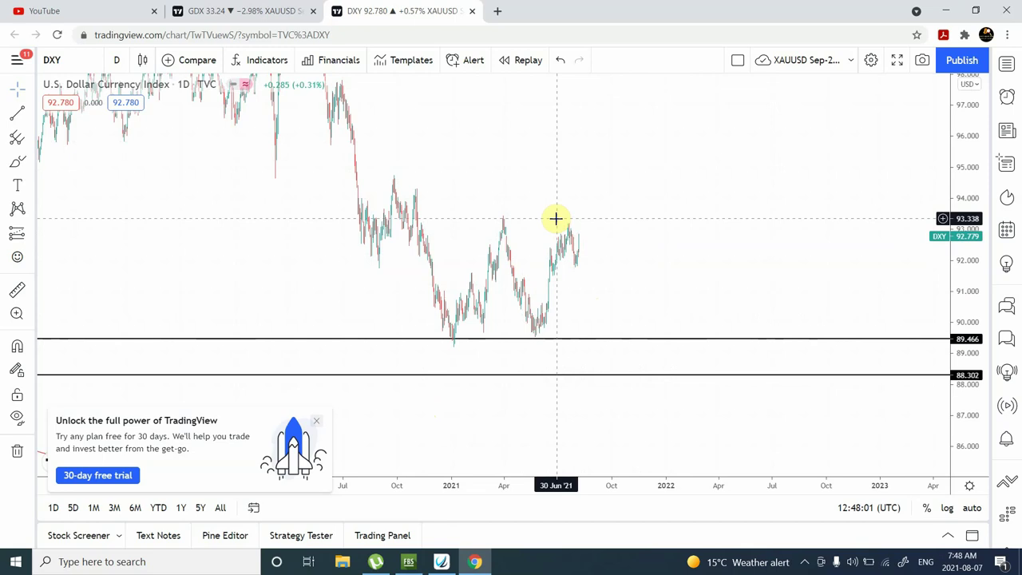
left_click(284, 13)
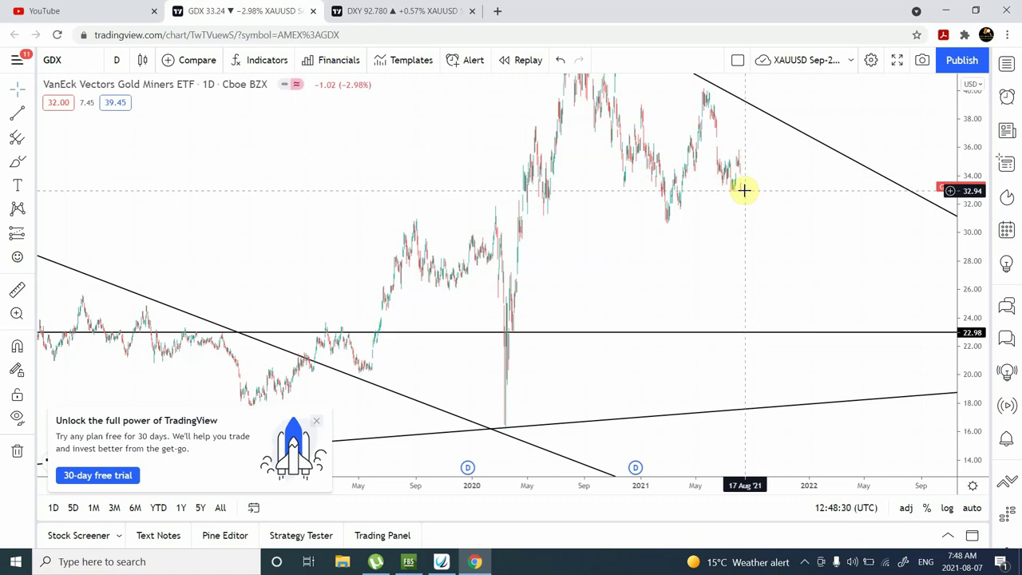
Compare XAUUSD on the daily and H4 timeframes in the FBS terminal with the GDX chart in Chrome, compressing GDX's price scale.
left_click(415, 569)
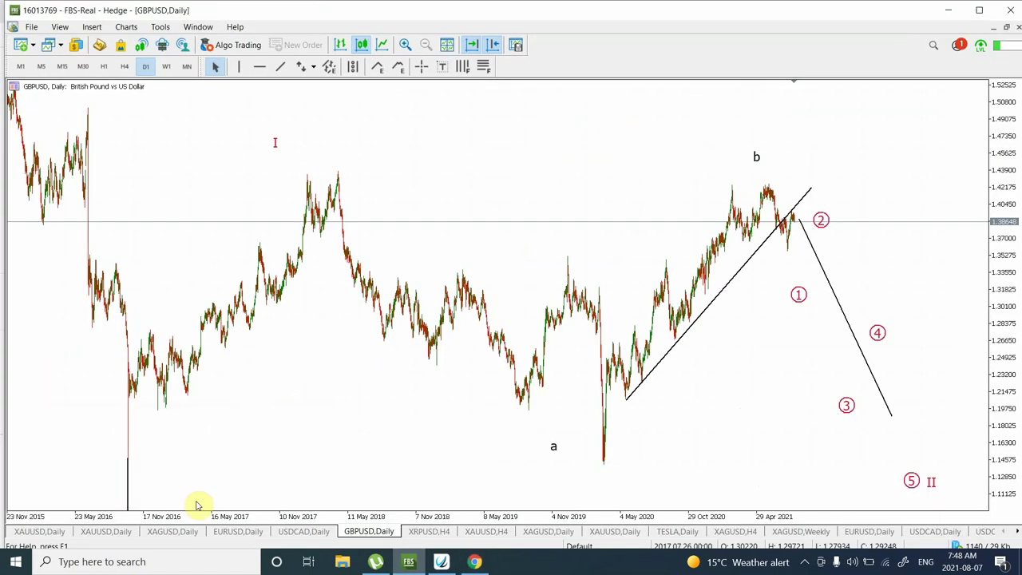
left_click(38, 531)
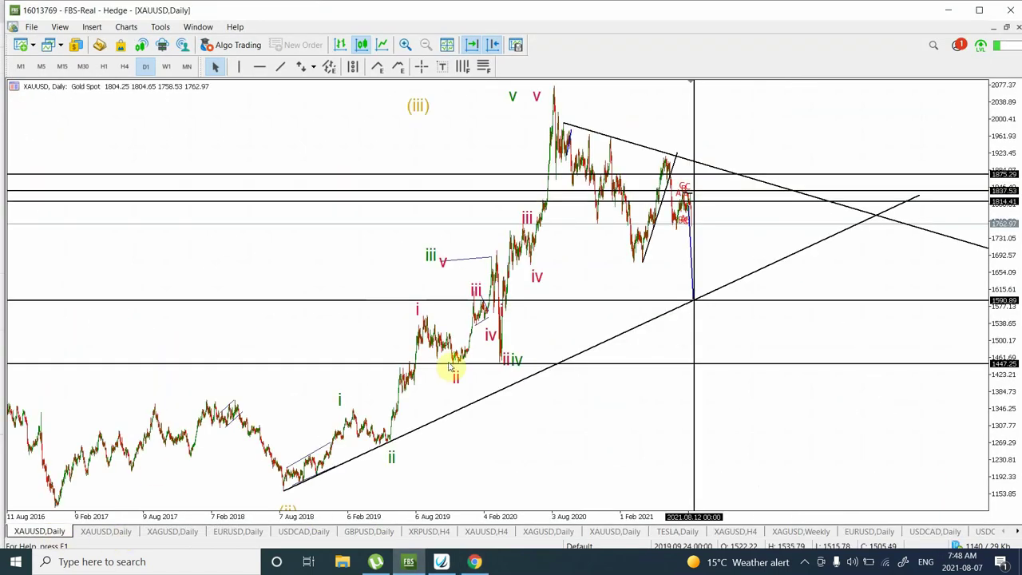
left_click(124, 67)
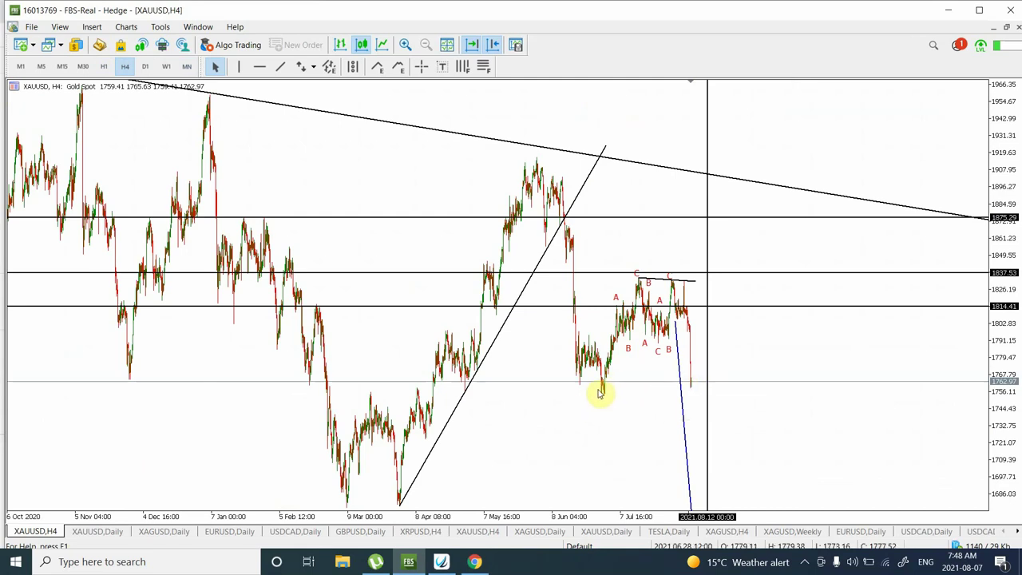
left_click(475, 563)
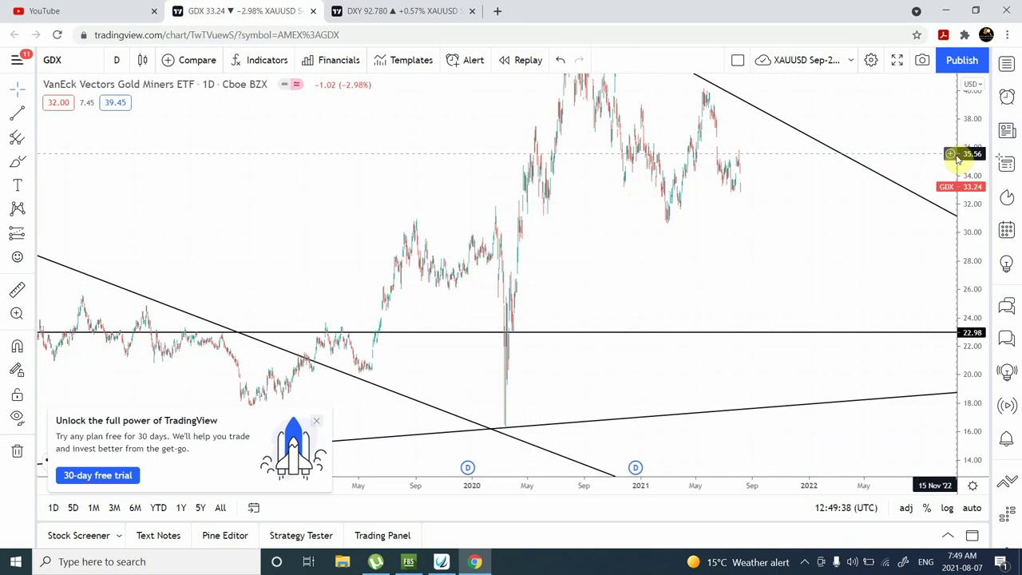
left_click_drag(967, 149, 975, 253)
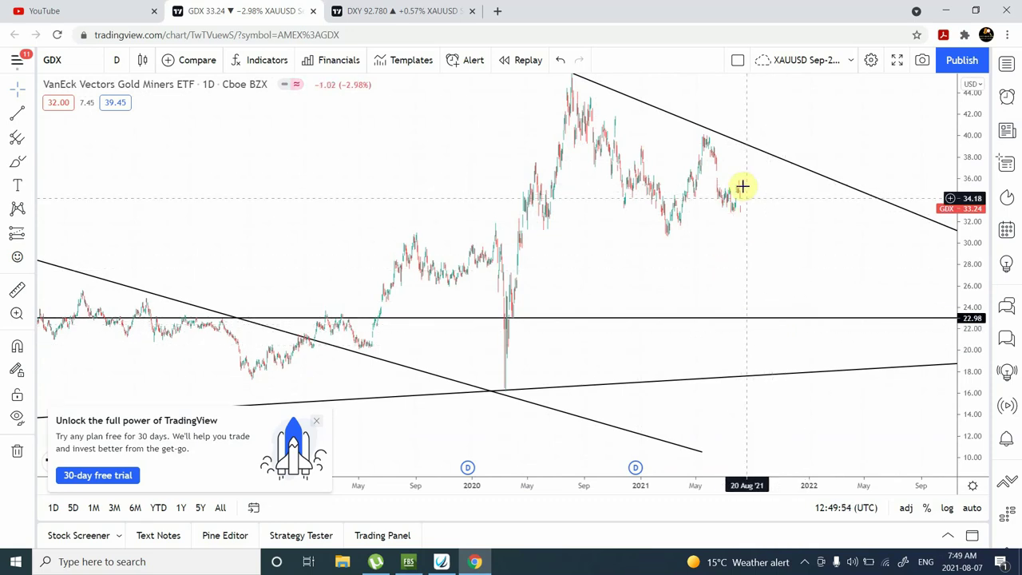
Return to the FBS terminal and examine XAUUSD's daily wave count back to 2014, plus its recent H4 structure.
left_click(412, 563)
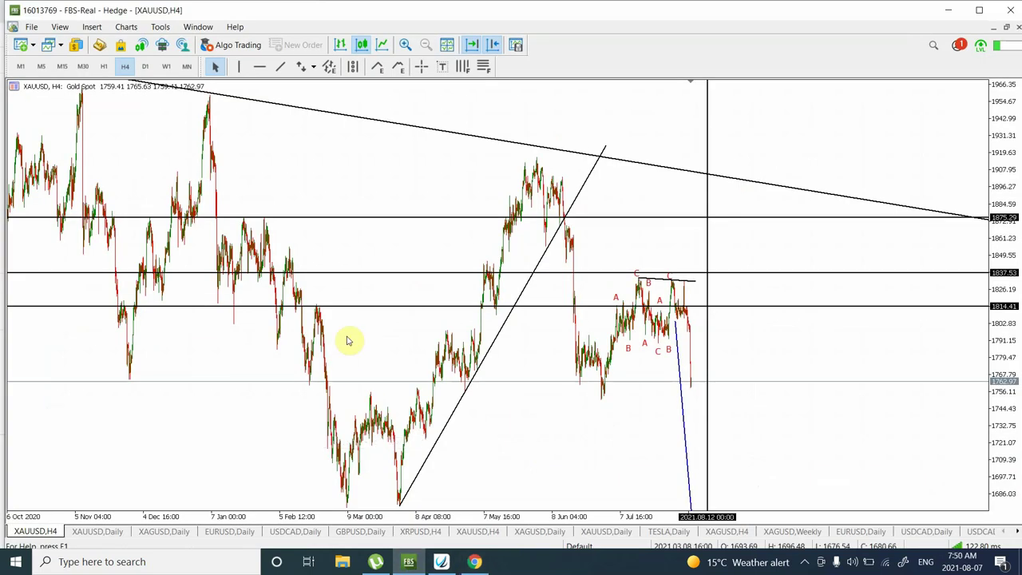
left_click(151, 66)
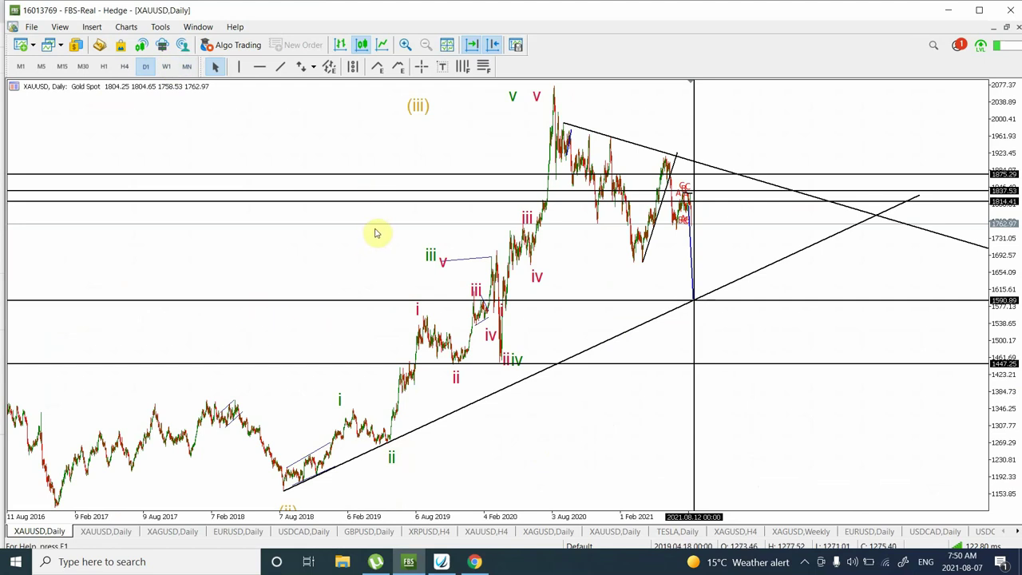
left_click_drag(331, 244, 675, 160)
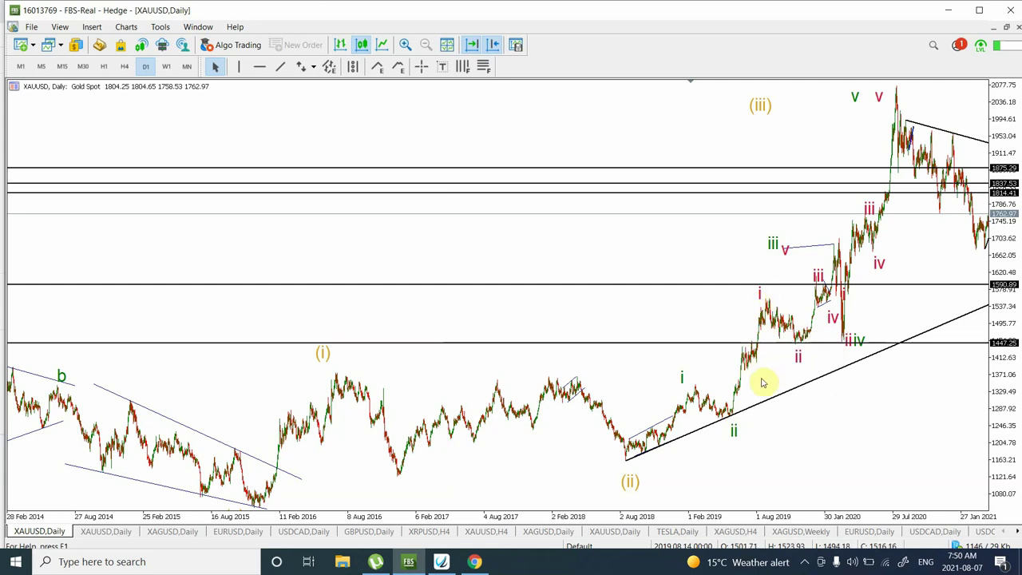
left_click_drag(741, 384, 434, 330)
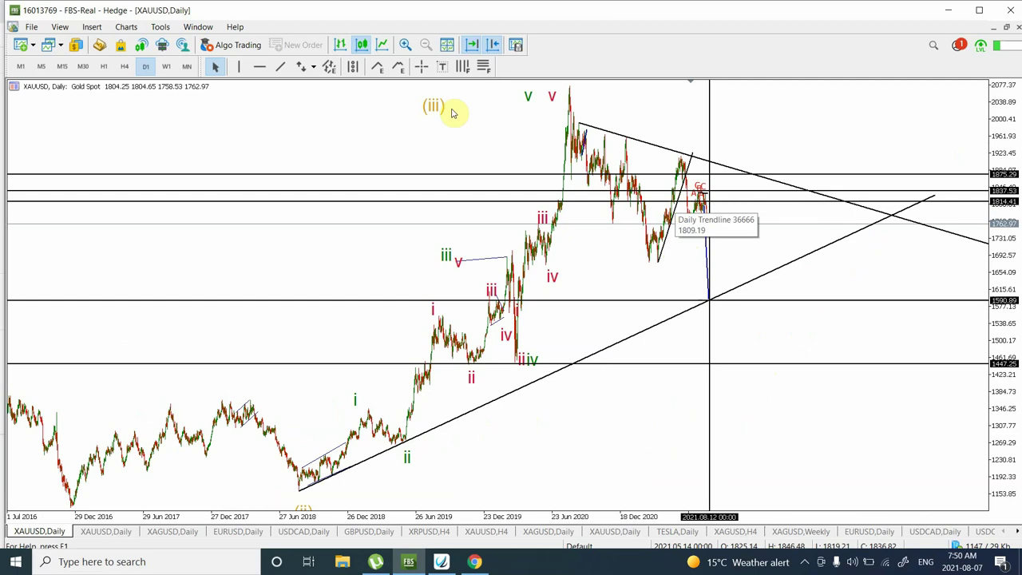
left_click(126, 67)
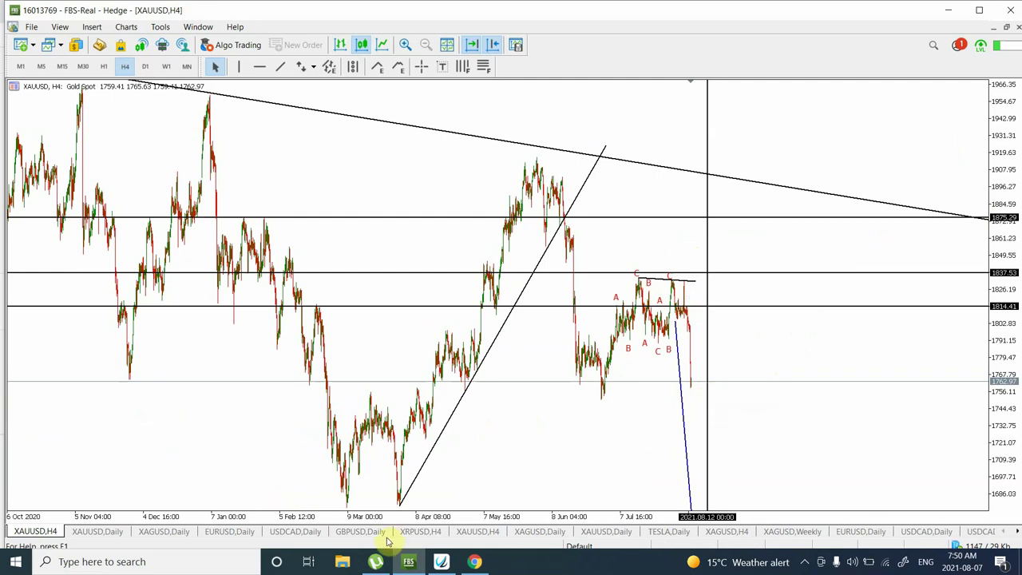
Switch to the FPMarkets terminal and delete the Fibonacci retracement from the BTCUSD daily chart.
mouse_move(475, 565)
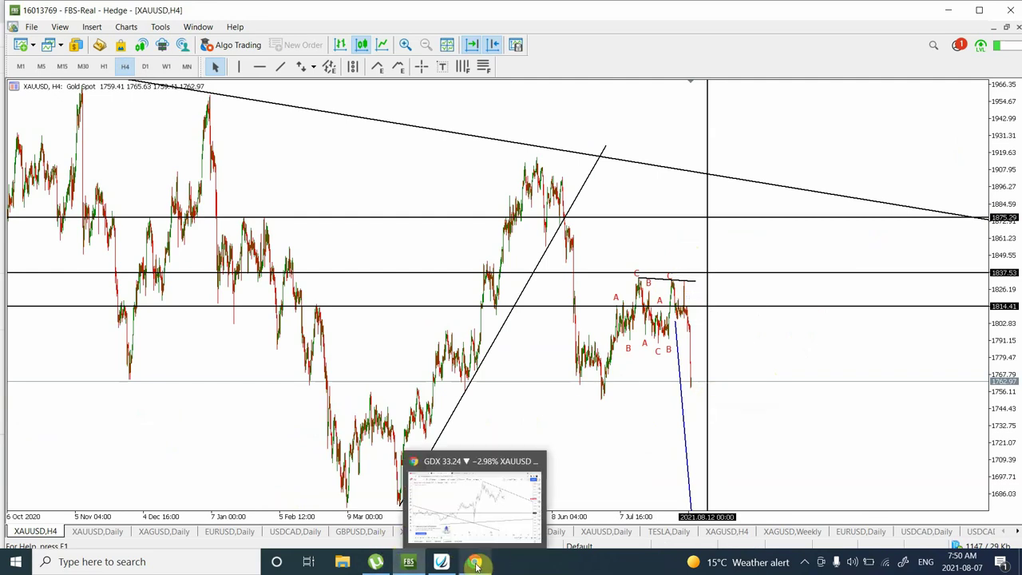
mouse_move(496, 510)
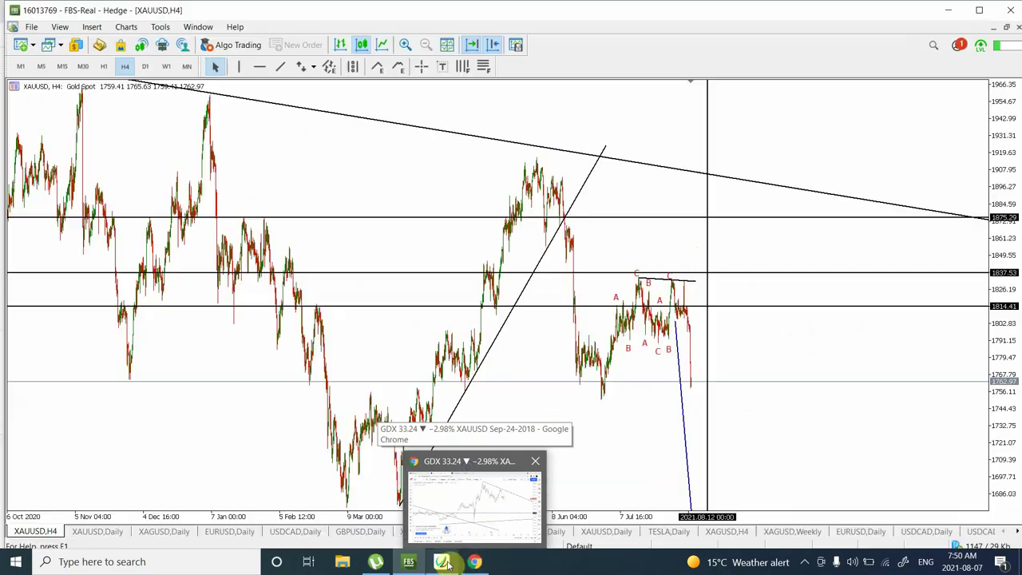
mouse_move(441, 561)
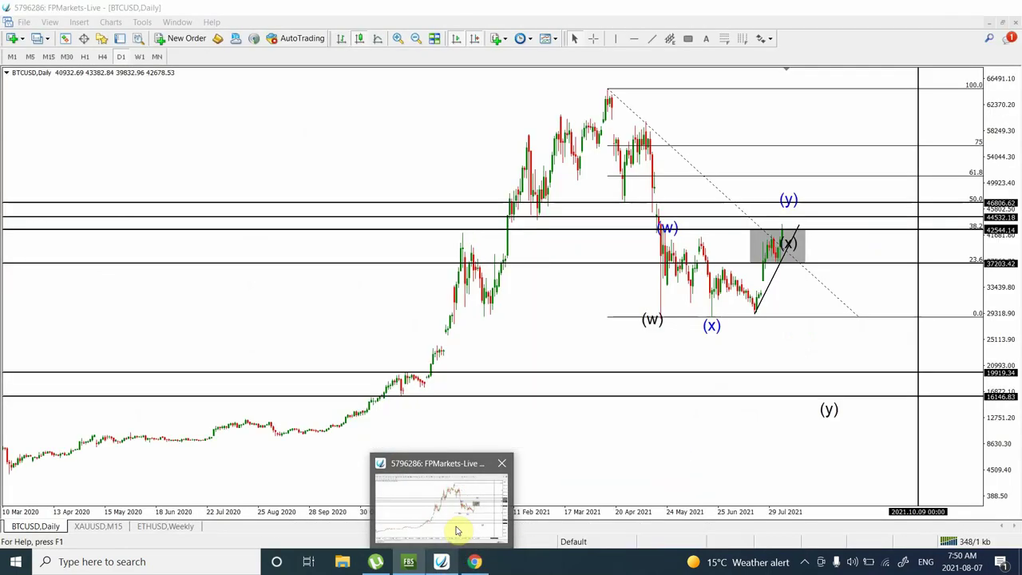
left_click(456, 532)
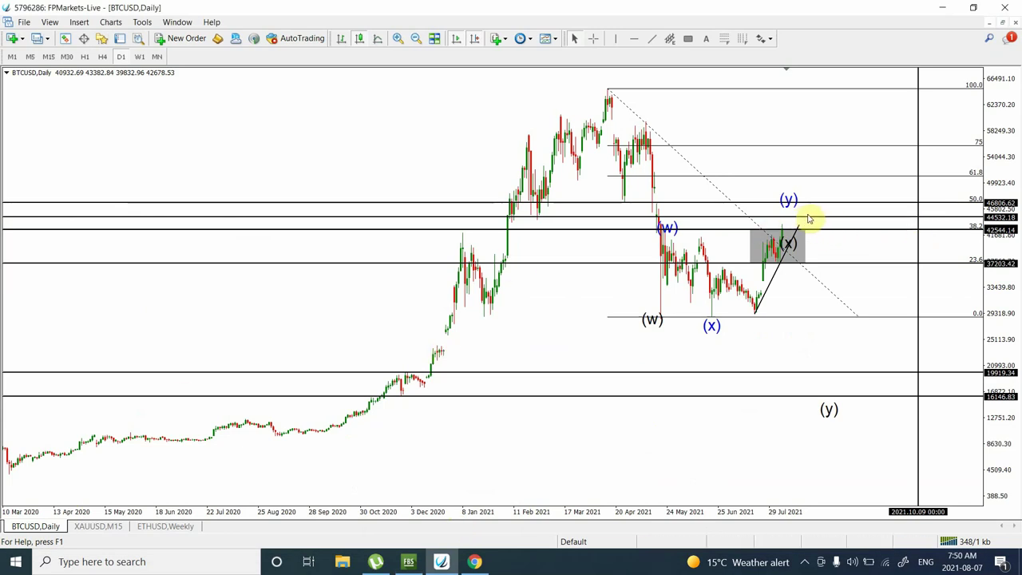
left_click(396, 38)
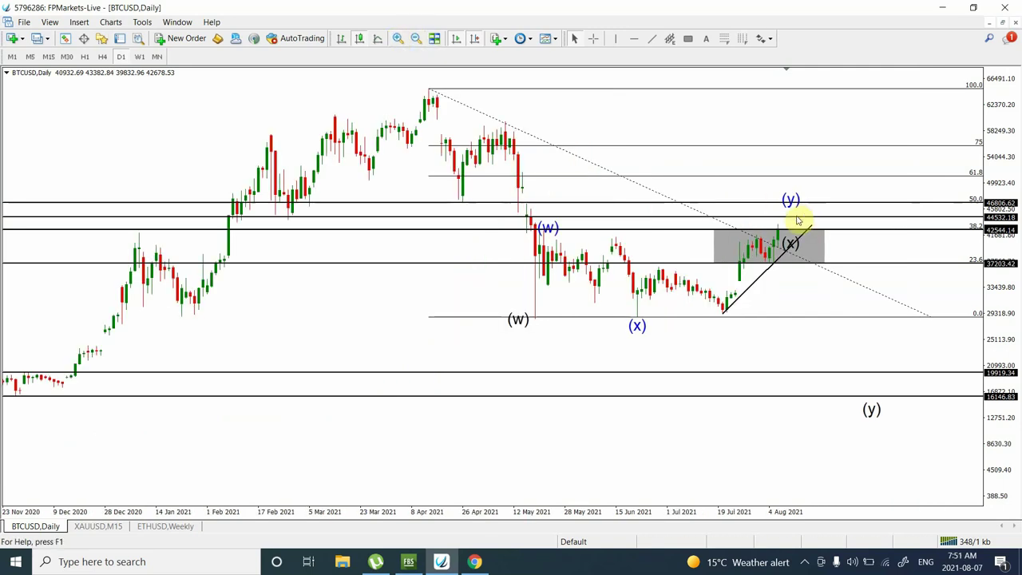
mouse_move(782, 236)
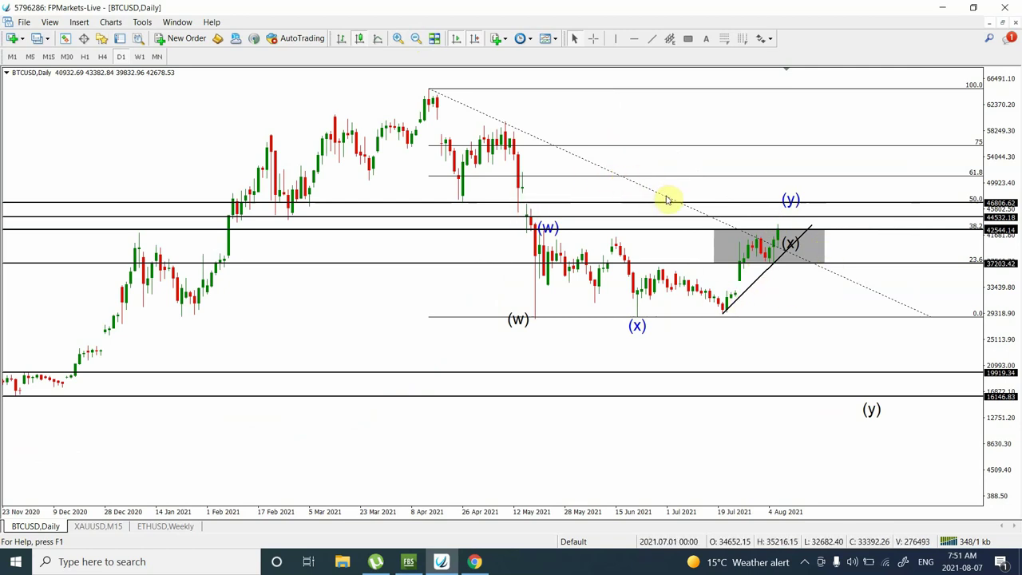
key("Delete")
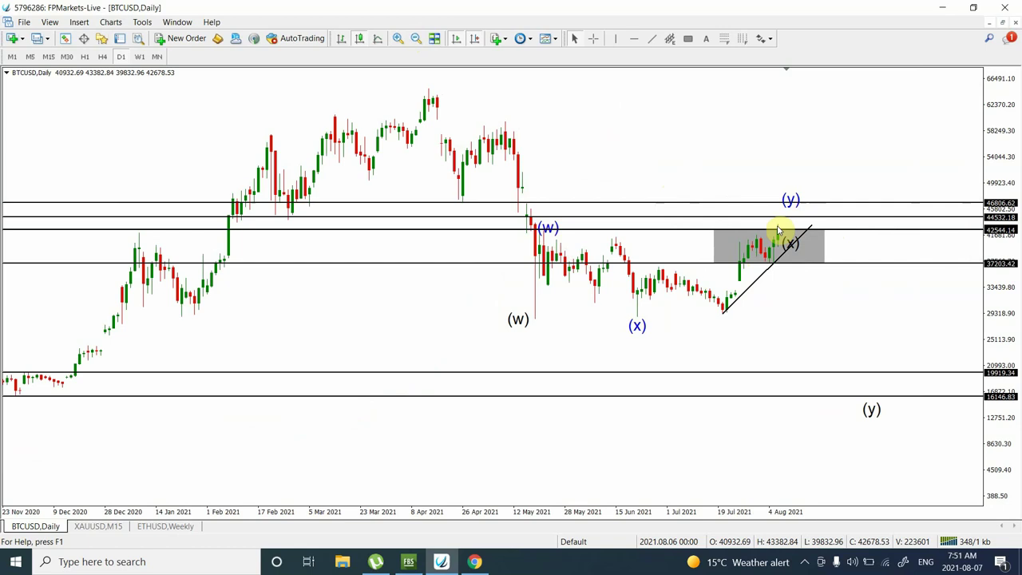
Try a falling trendline on the BTCUSD daily chart from the April 2021 high to about 34,600, and delete it.
left_click(652, 39)
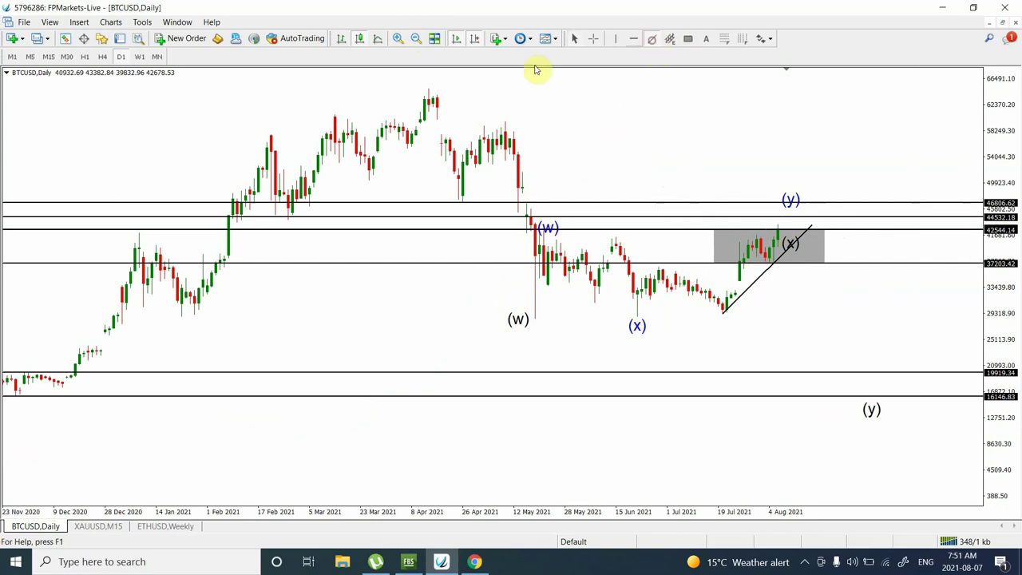
left_click_drag(428, 89, 540, 136)
left_click_drag(601, 148, 876, 280)
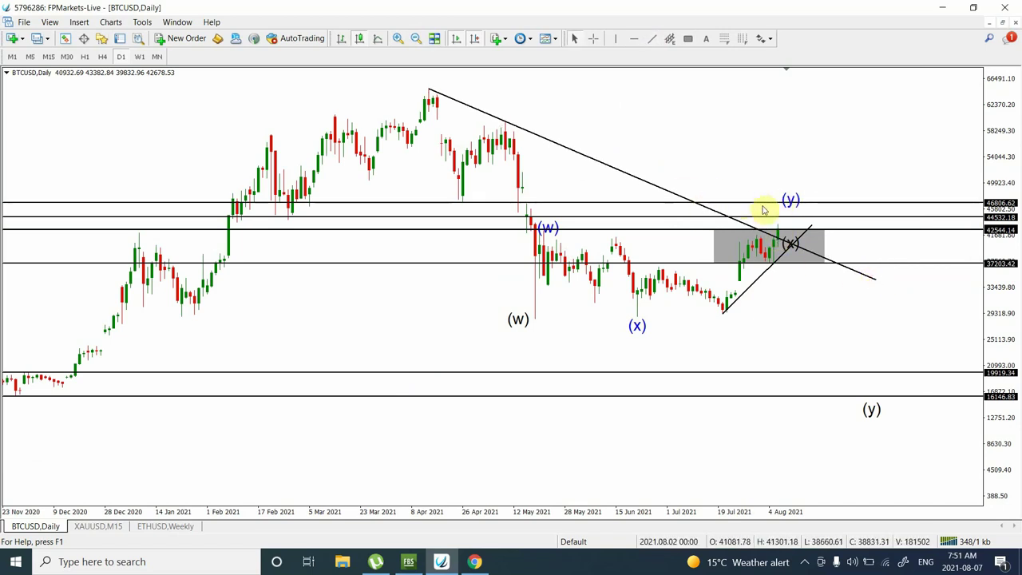
left_click(870, 280)
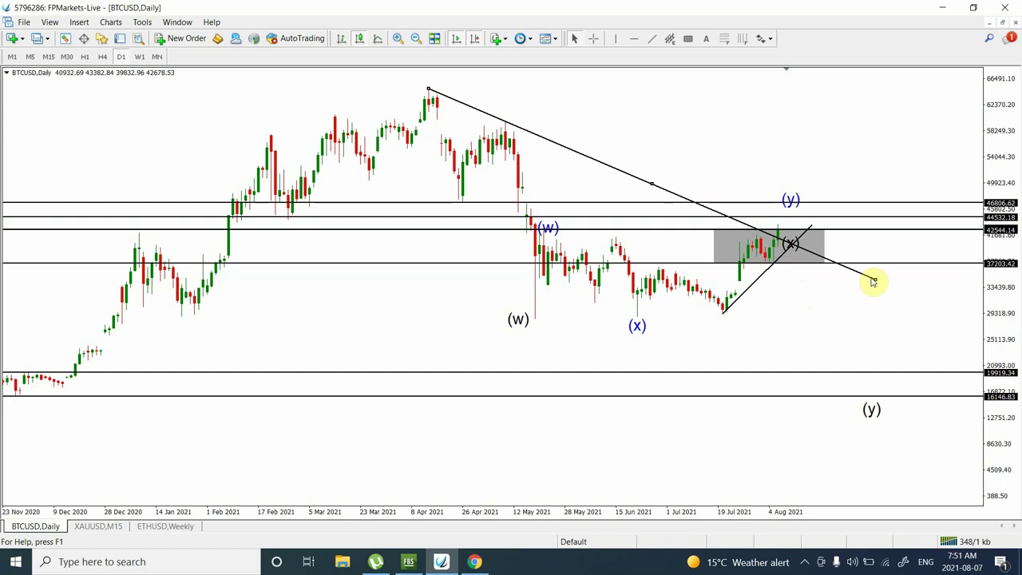
key("Delete")
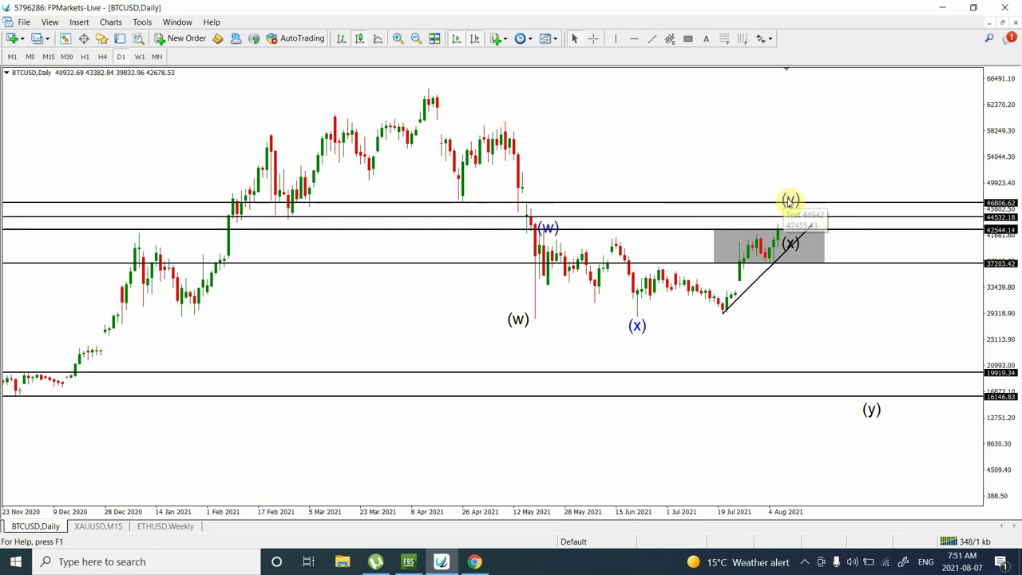
View a wider span of the BTCUSD daily wave count, back to March 2020.
left_click(998, 186)
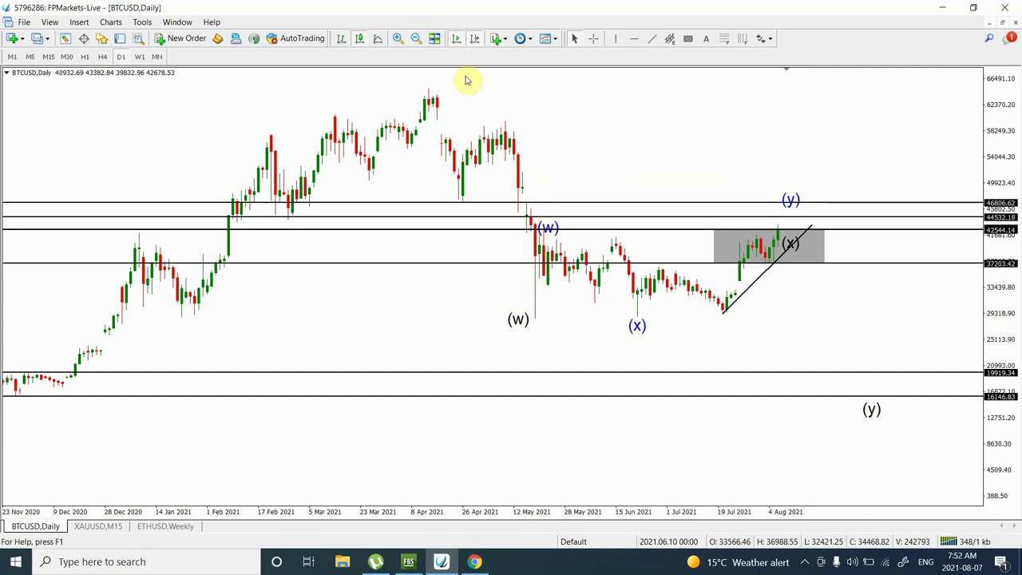
left_click(414, 37)
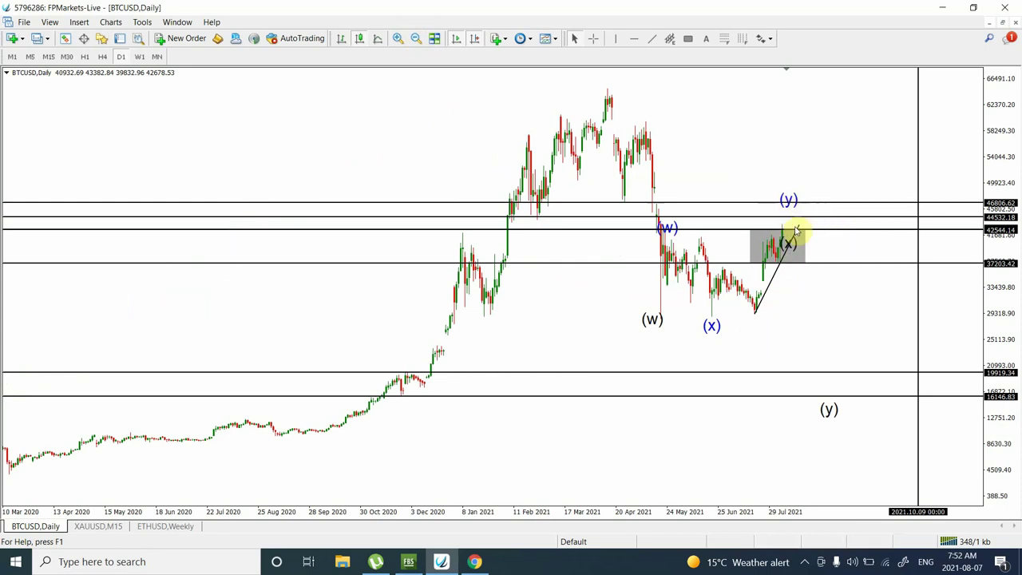
Try a Fibonacci retracement on the BTCUSD daily chart from the April 2021 high to about 28,500, and delete it.
left_click(726, 44)
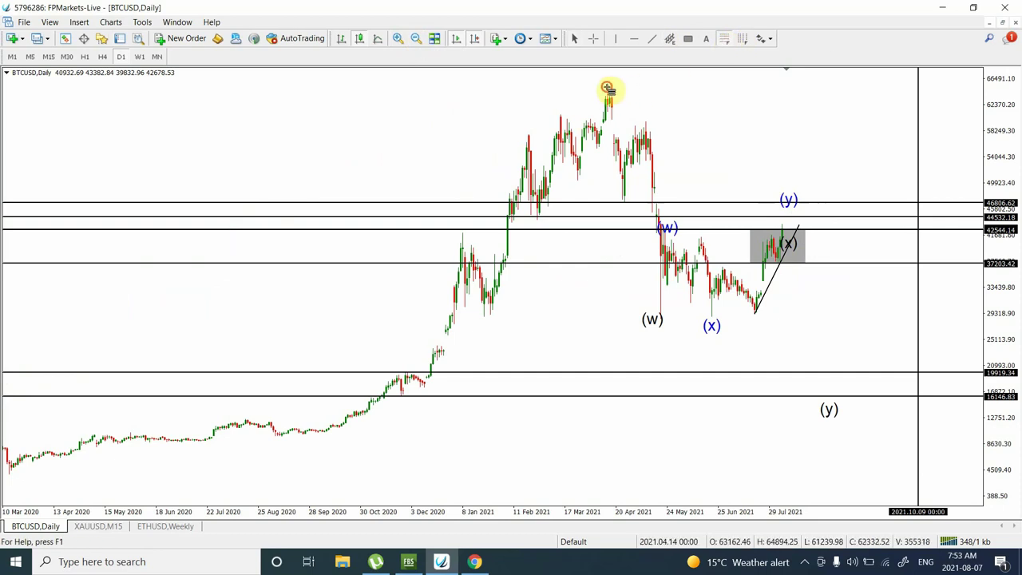
mouse_move(609, 88)
left_mouse_down()
mouse_move(728, 227)
mouse_move(714, 293)
mouse_move(684, 321)
left_mouse_up()
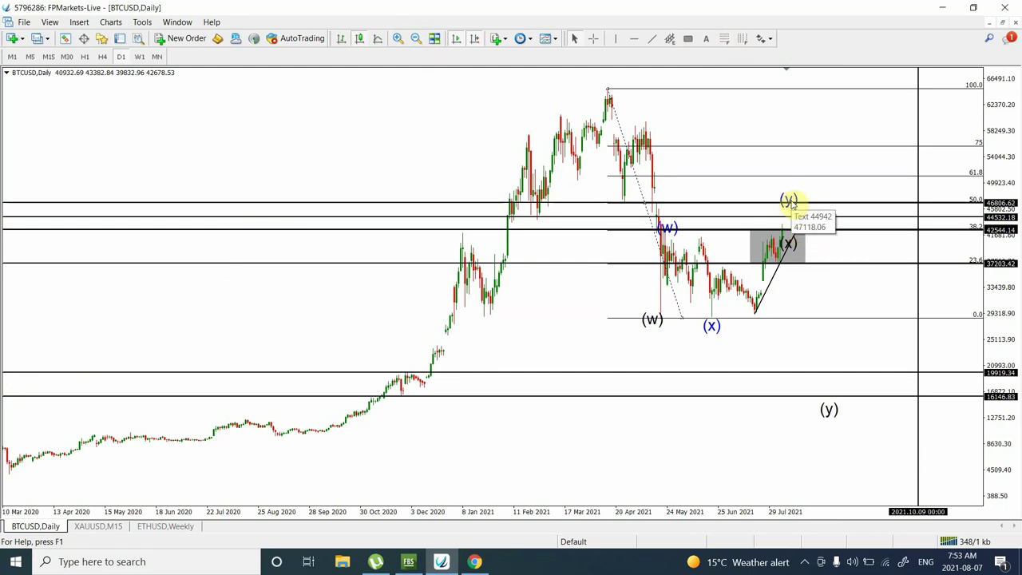
left_click(621, 206)
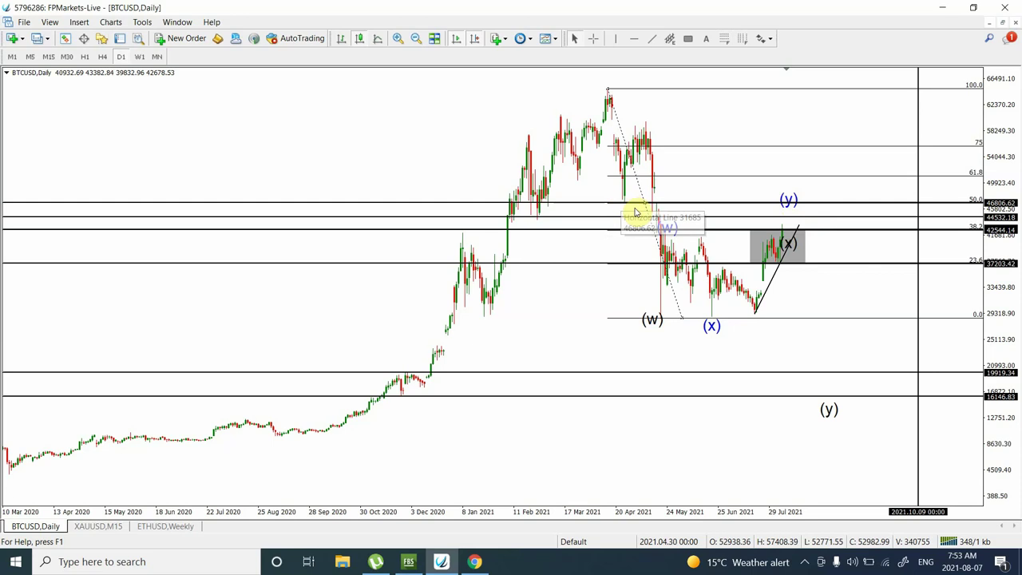
key("Delete")
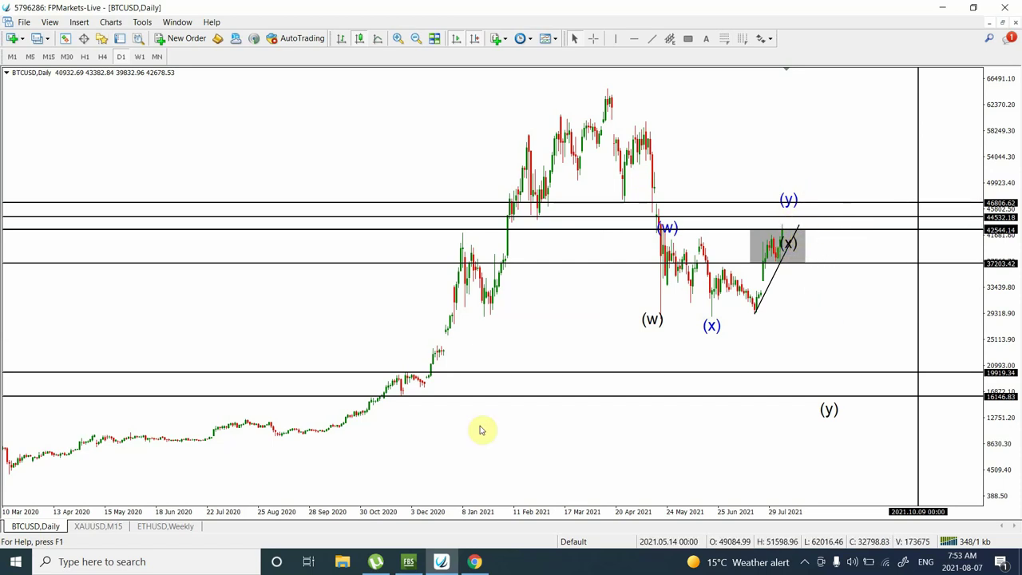
Open the ETHUSD weekly chart and draw a Fibonacci retracement from the May 2021 high to about 1,730.
left_click(152, 527)
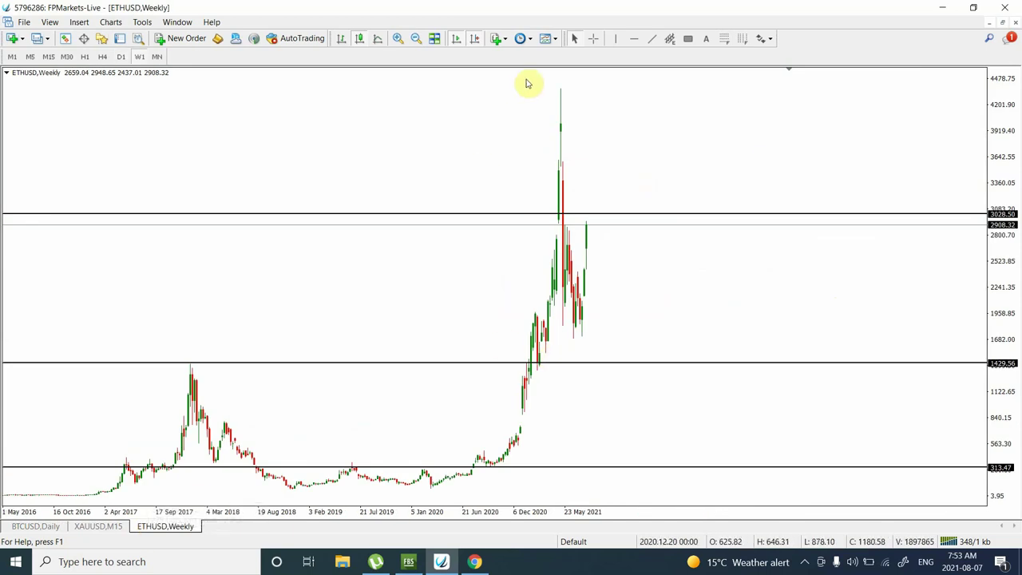
left_click(728, 46)
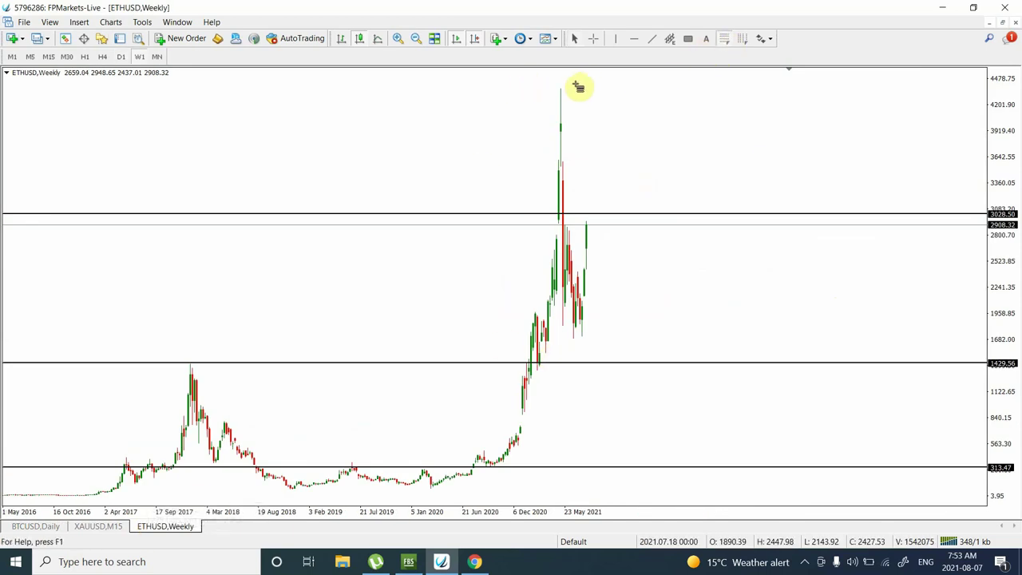
left_click_drag(561, 87, 669, 338)
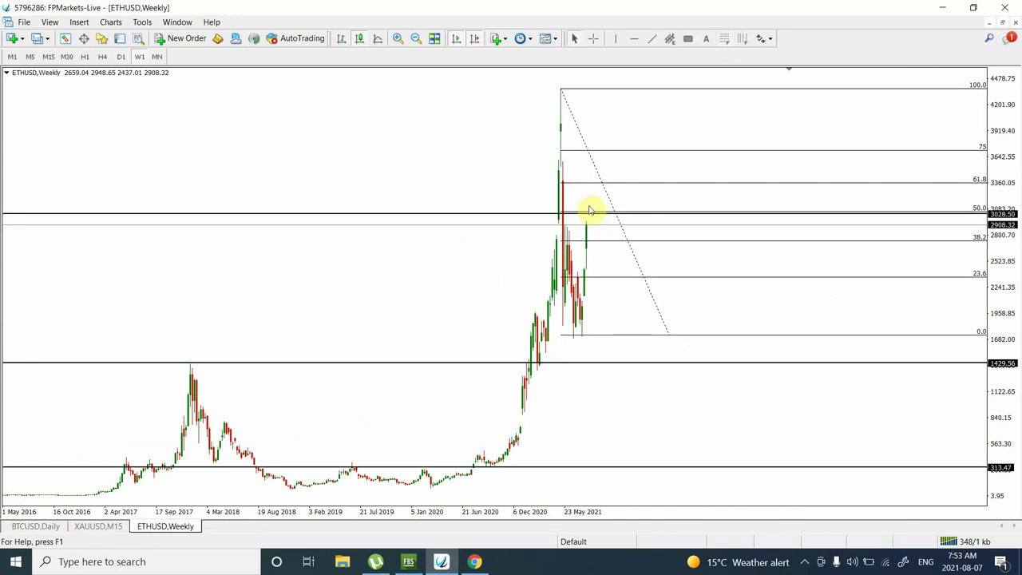
Switch ETHUSD to the daily timeframe and delete the Fibonacci retracement.
left_click(120, 57)
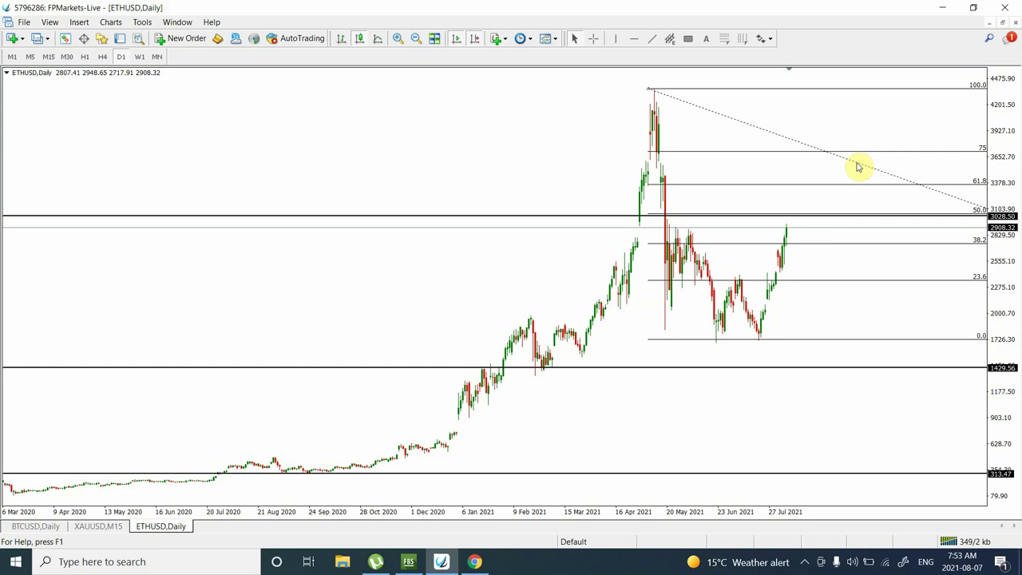
key("BackSpace")
key("BackSpace")
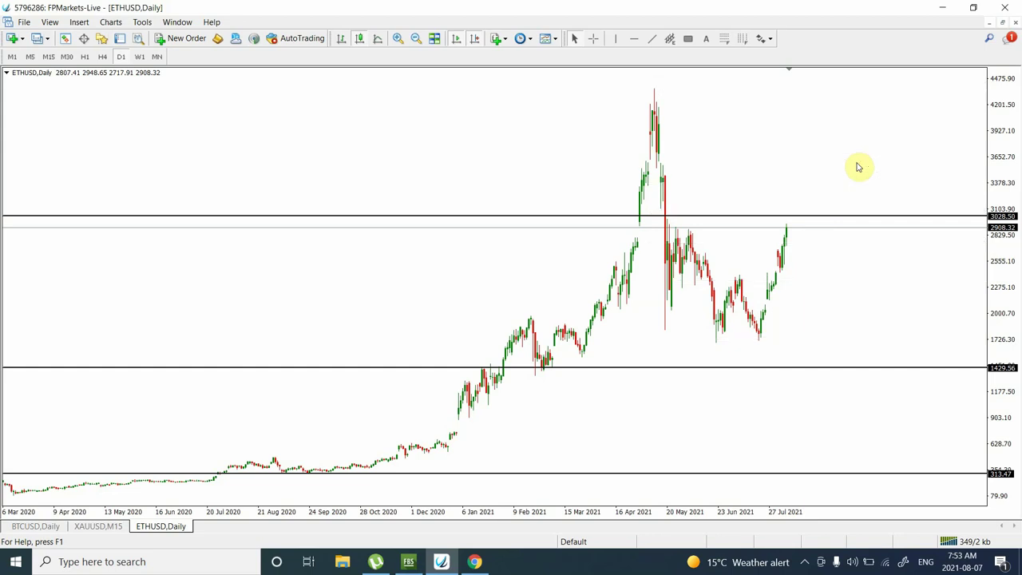